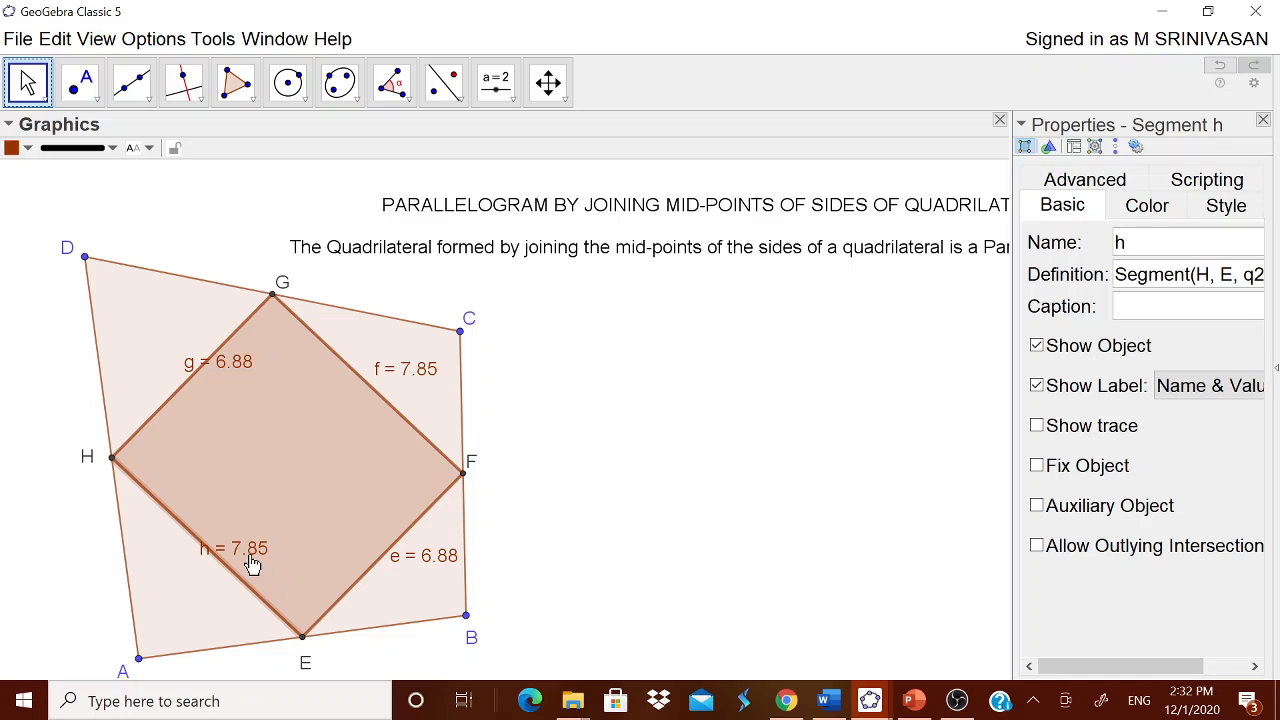
# Step: Move the length labels of segments h, e and g outside the inner quadrilateral EFGH, beside their sides
pyautogui.moveTo(251, 560); pyautogui.dragTo(200, 574)
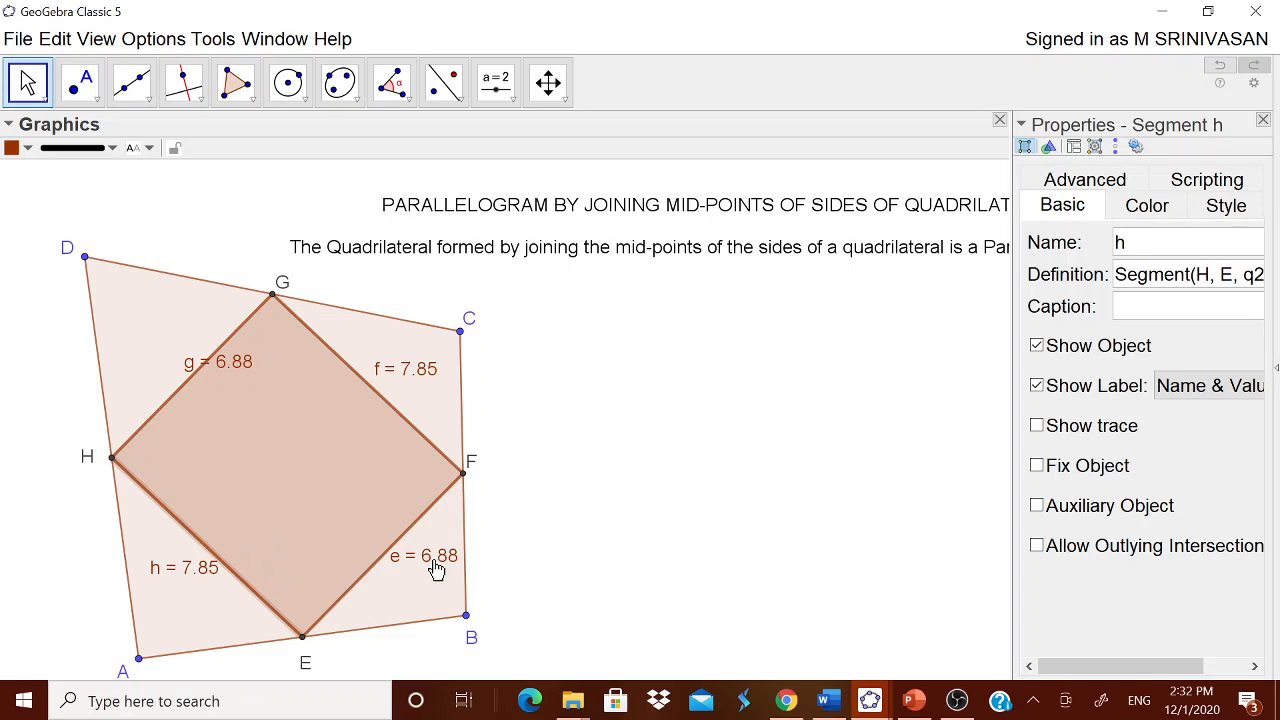
pyautogui.moveTo(434, 569); pyautogui.dragTo(424, 587)
pyautogui.moveTo(221, 374); pyautogui.dragTo(177, 357)
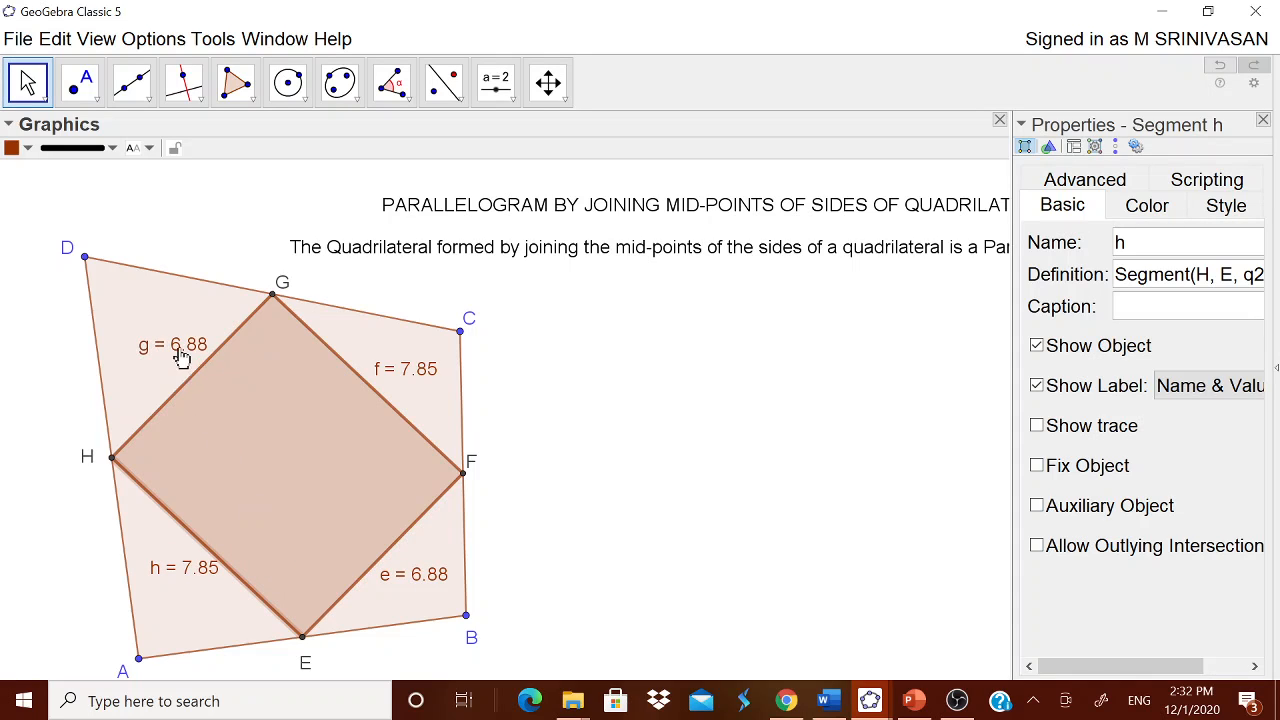
# Step: Set the rounding to one decimal place and close the segment's properties view
pyautogui.click(147, 44)
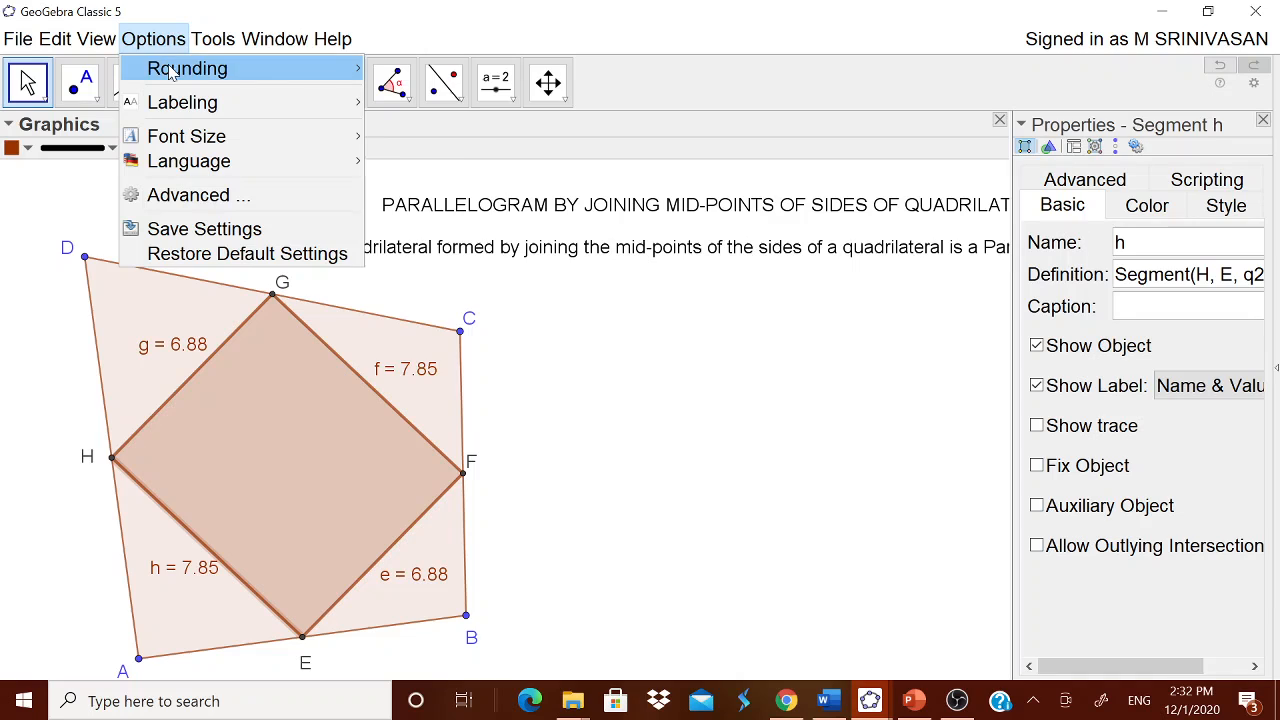
pyautogui.moveTo(352, 78)
pyautogui.click(440, 94)
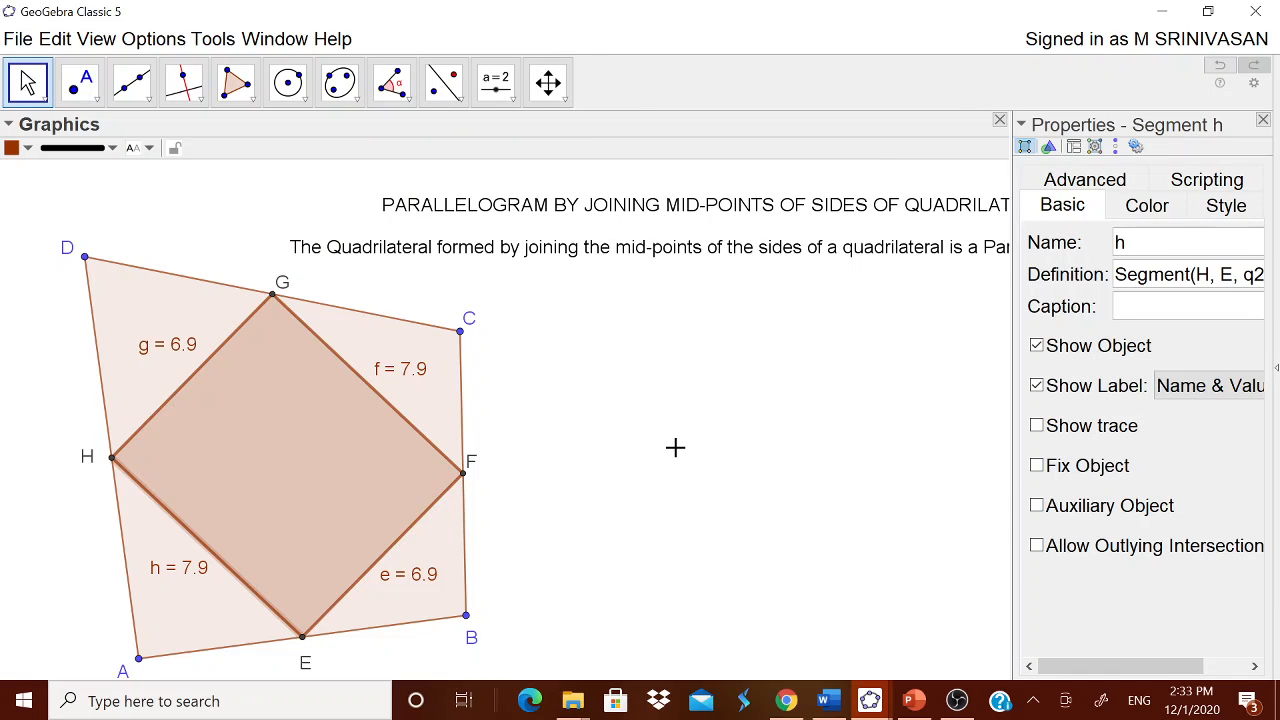
pyautogui.click(1263, 120)
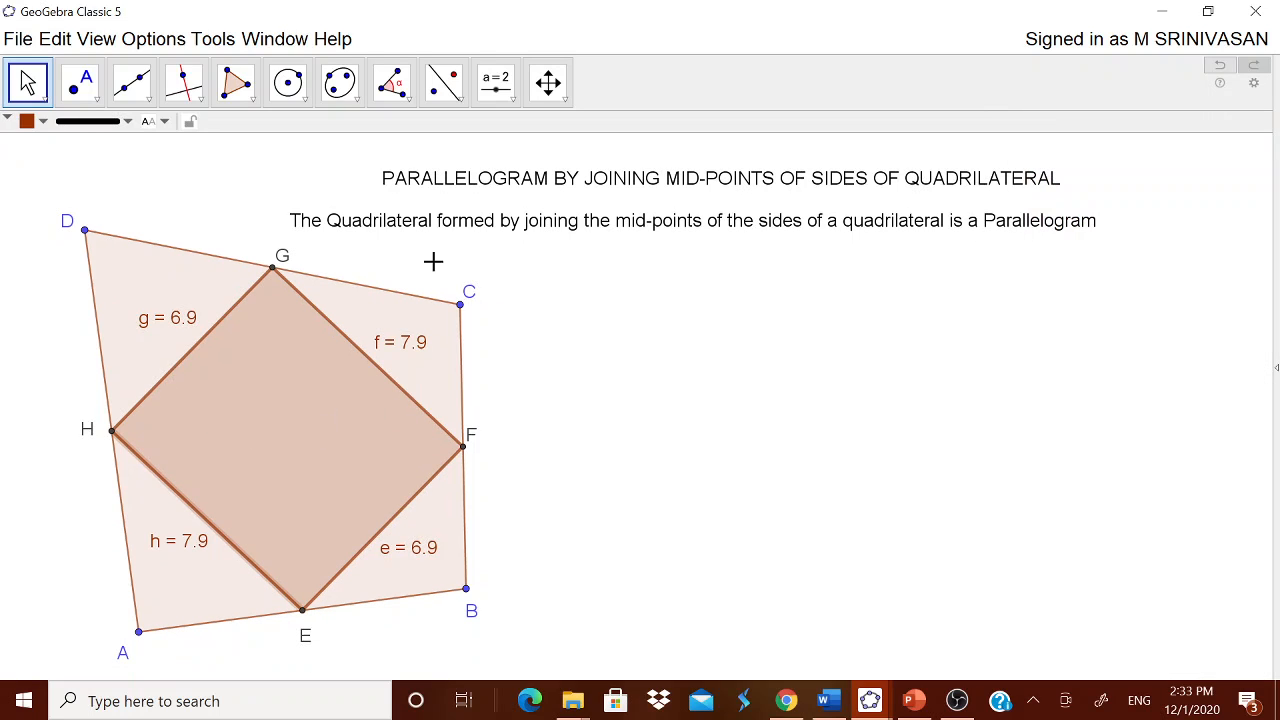
# Step: Add the text "EFGH is a quadrilateral" and place it below the theorem statement
pyautogui.click(500, 88)
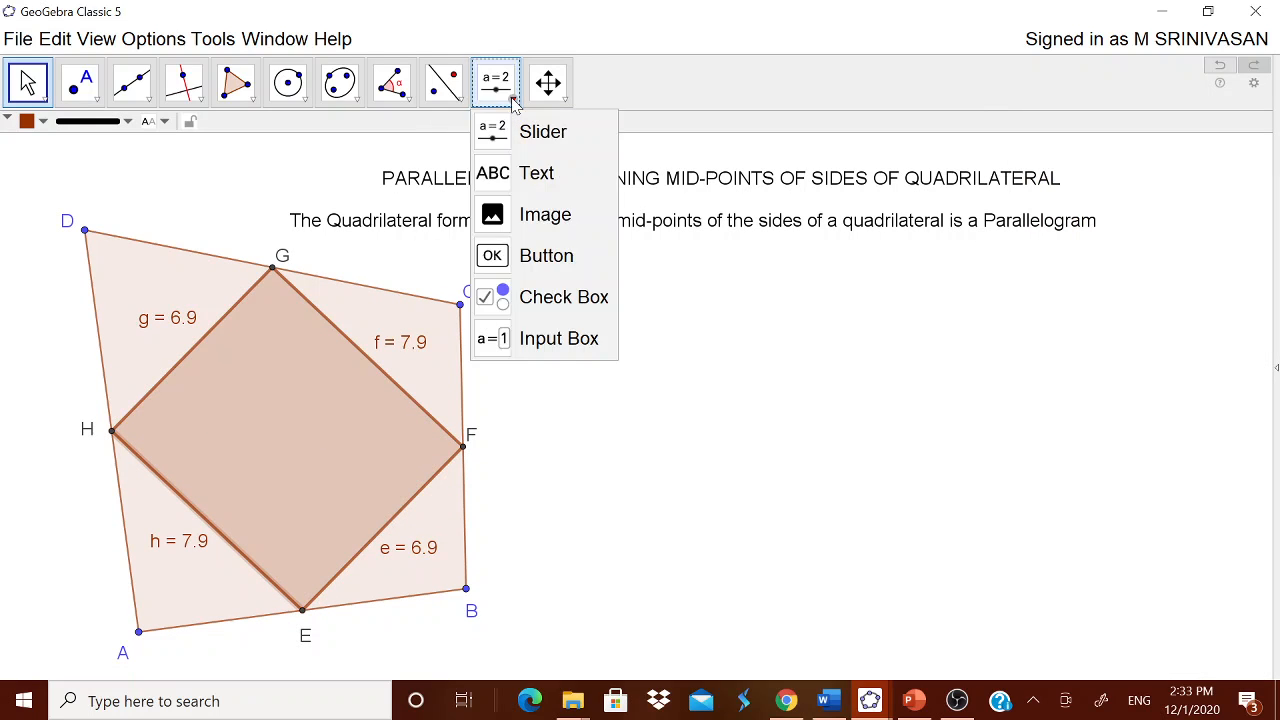
pyautogui.click(519, 175)
pyautogui.click(657, 366)
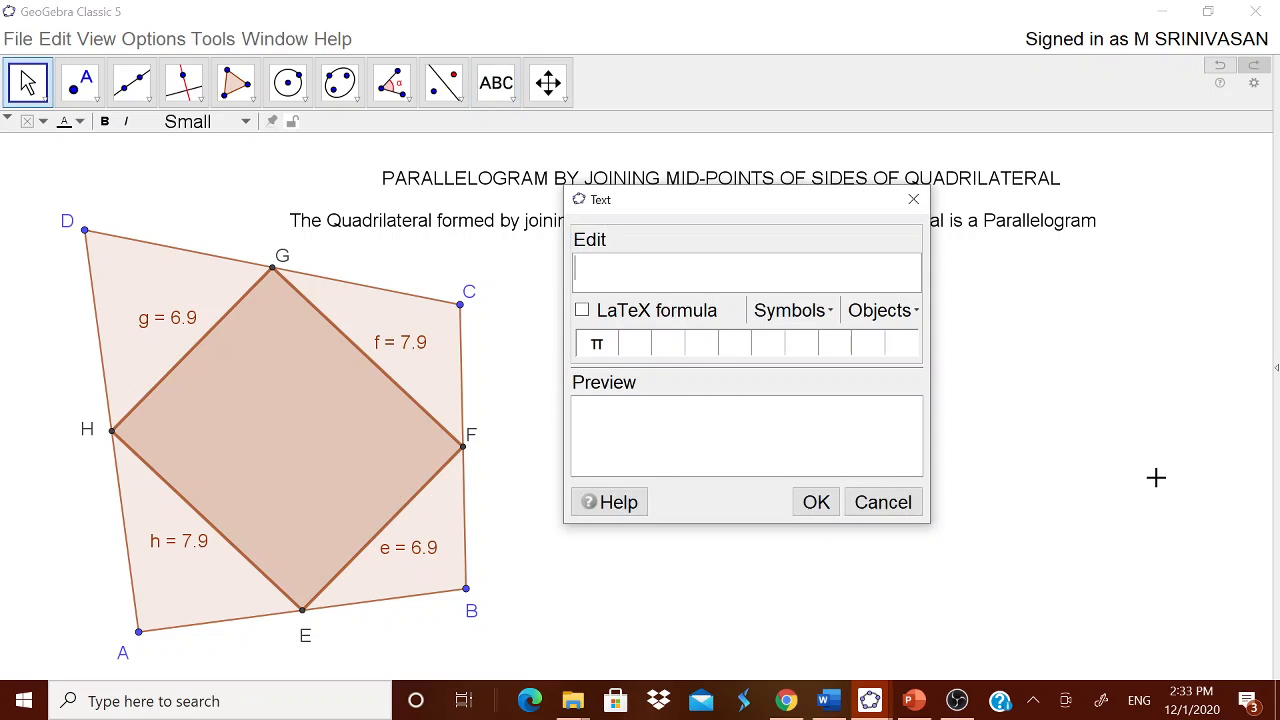
pyautogui.write('EFGH is')
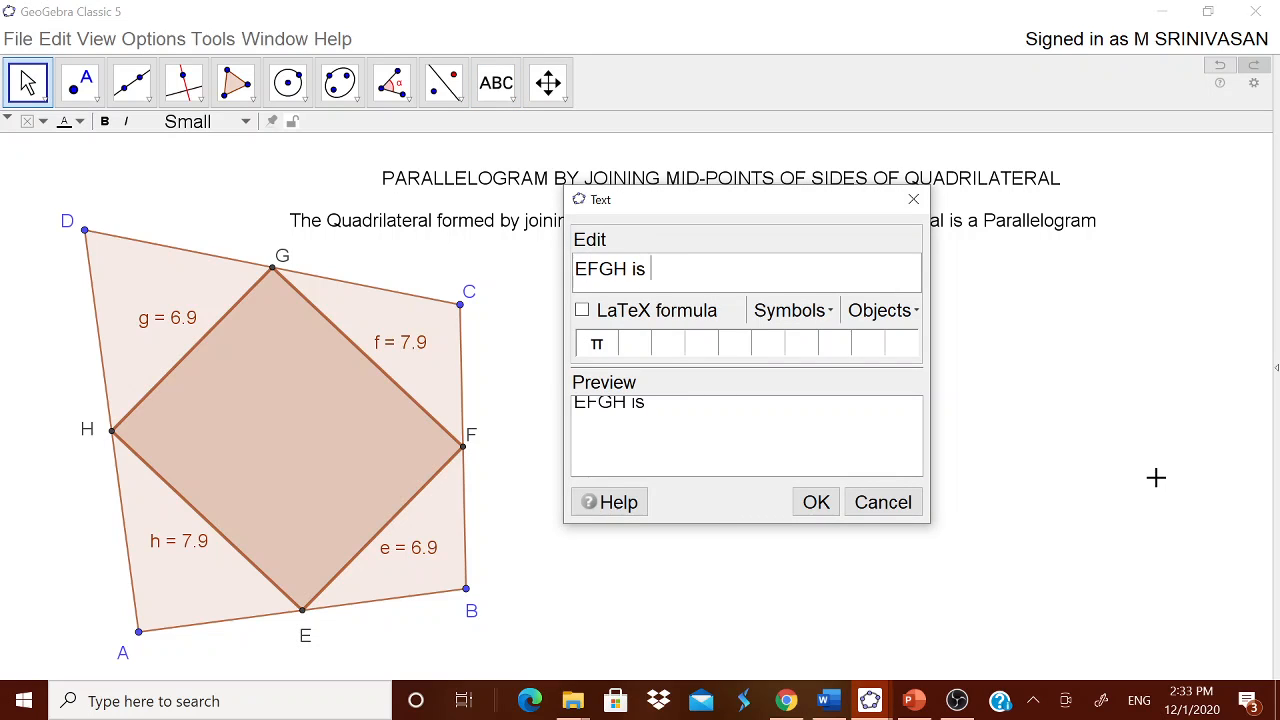
pyautogui.write(' a quadri')
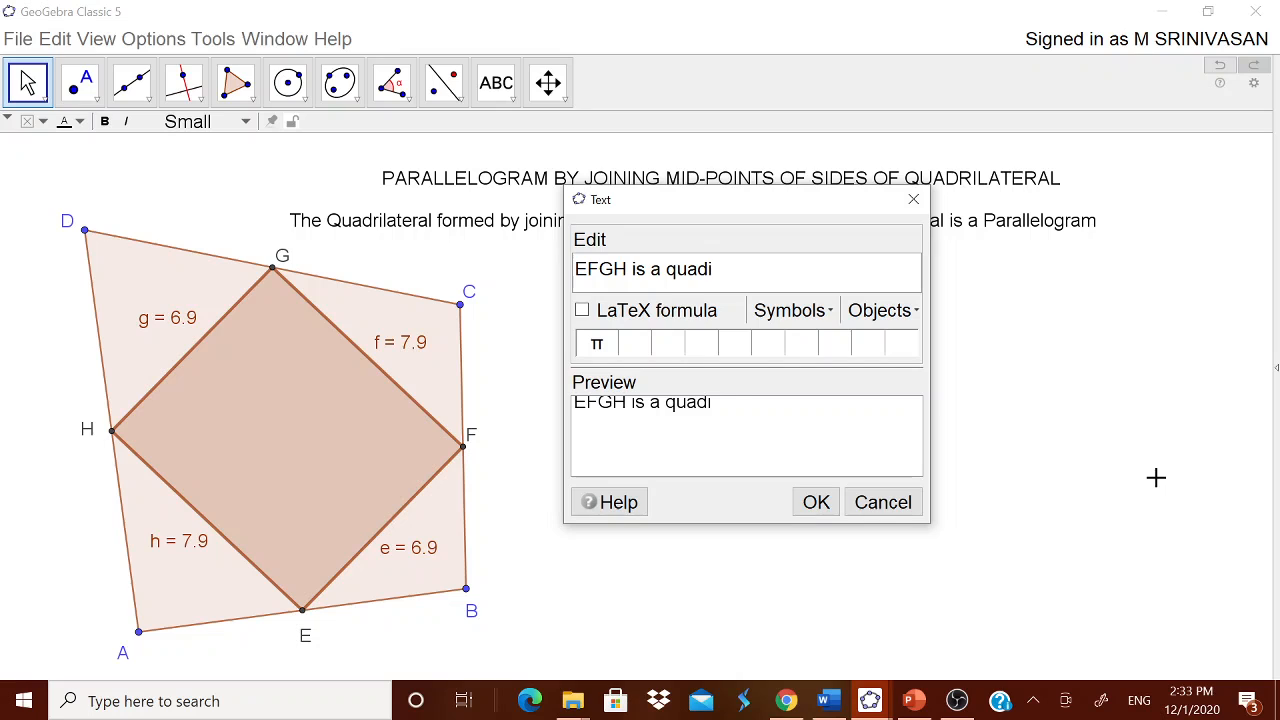
pyautogui.write('lateral')
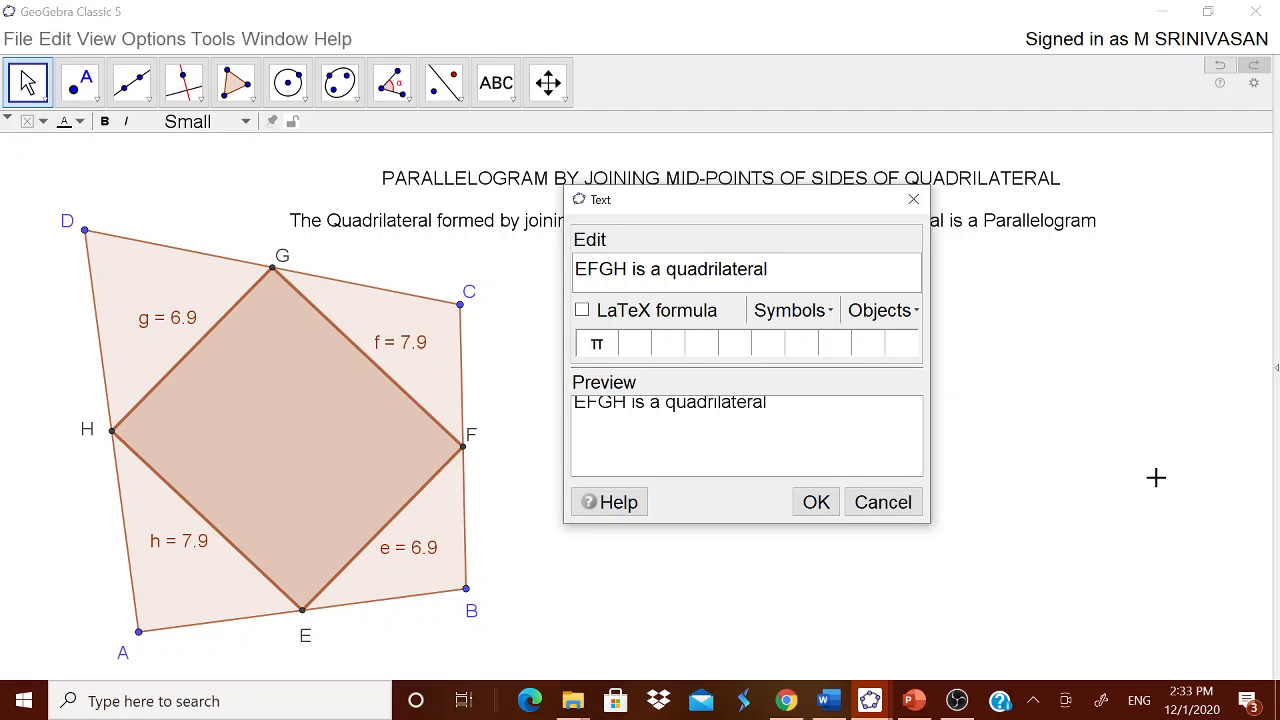
pyautogui.click(815, 503)
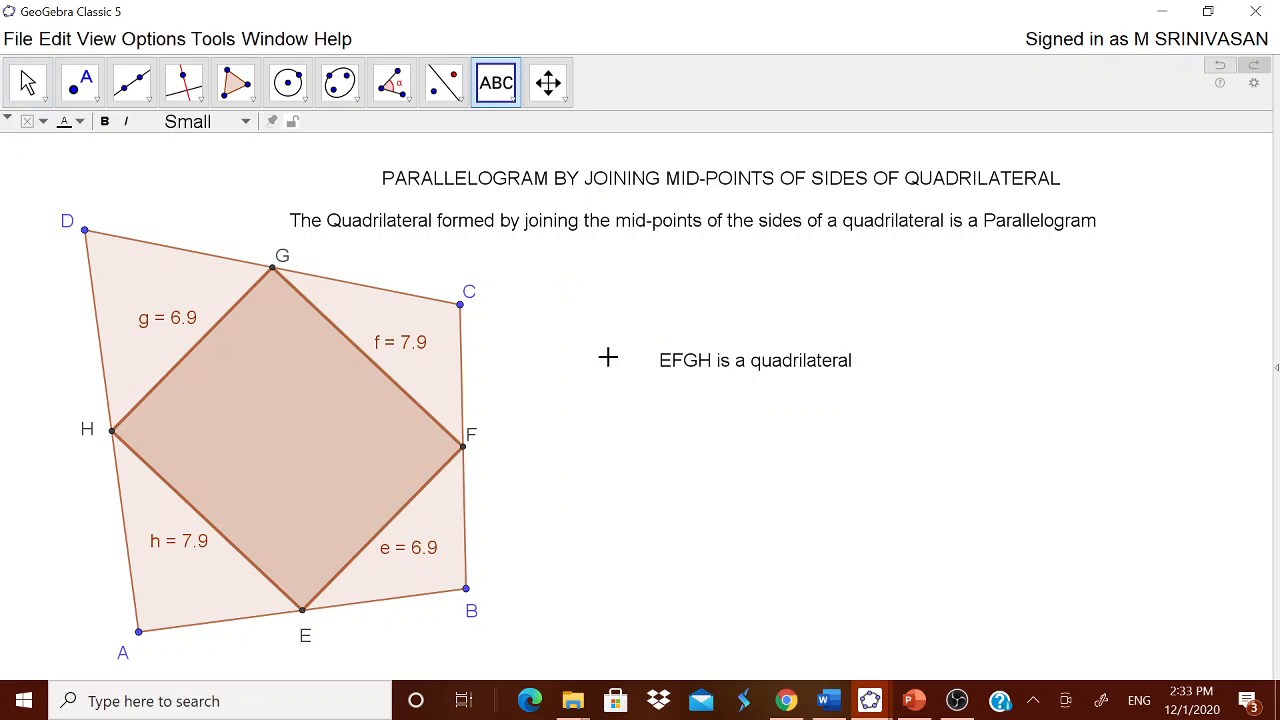
pyautogui.moveTo(723, 374); pyautogui.dragTo(771, 296)
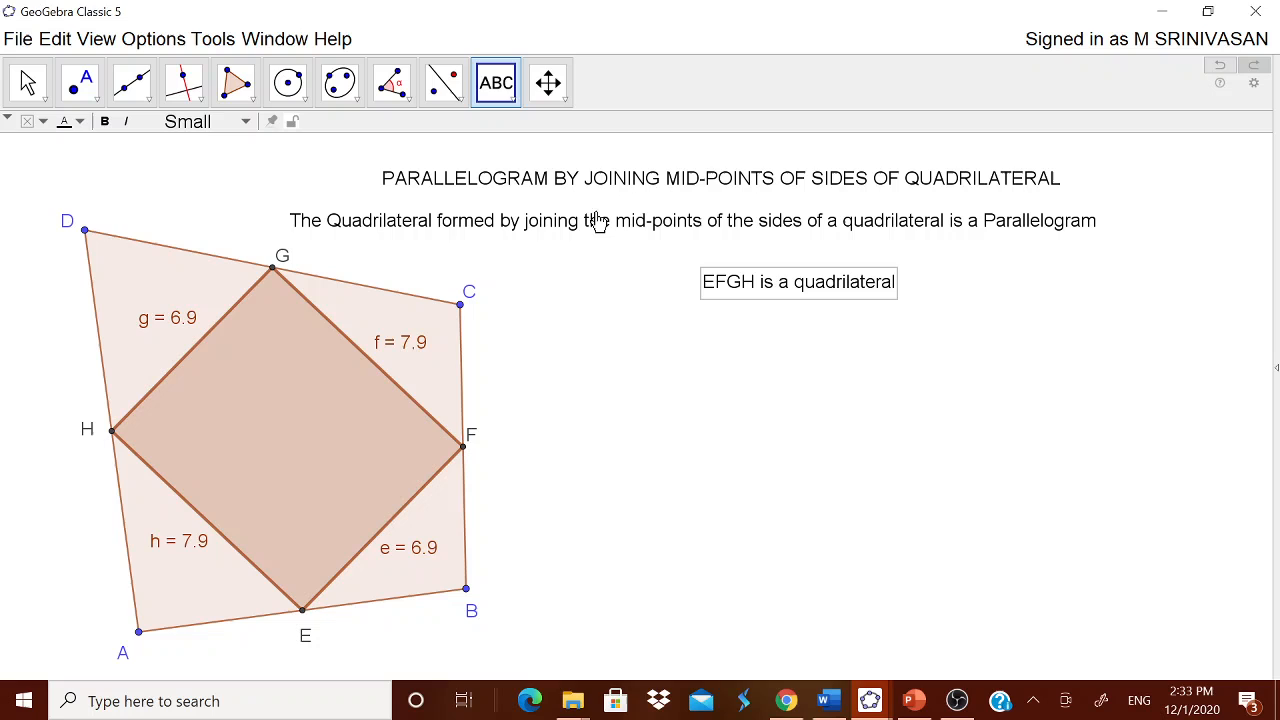
# Step: Add the text "EF = GH =" followed by the linked value of segment e, placed below the EFGH text
pyautogui.click(600, 374)
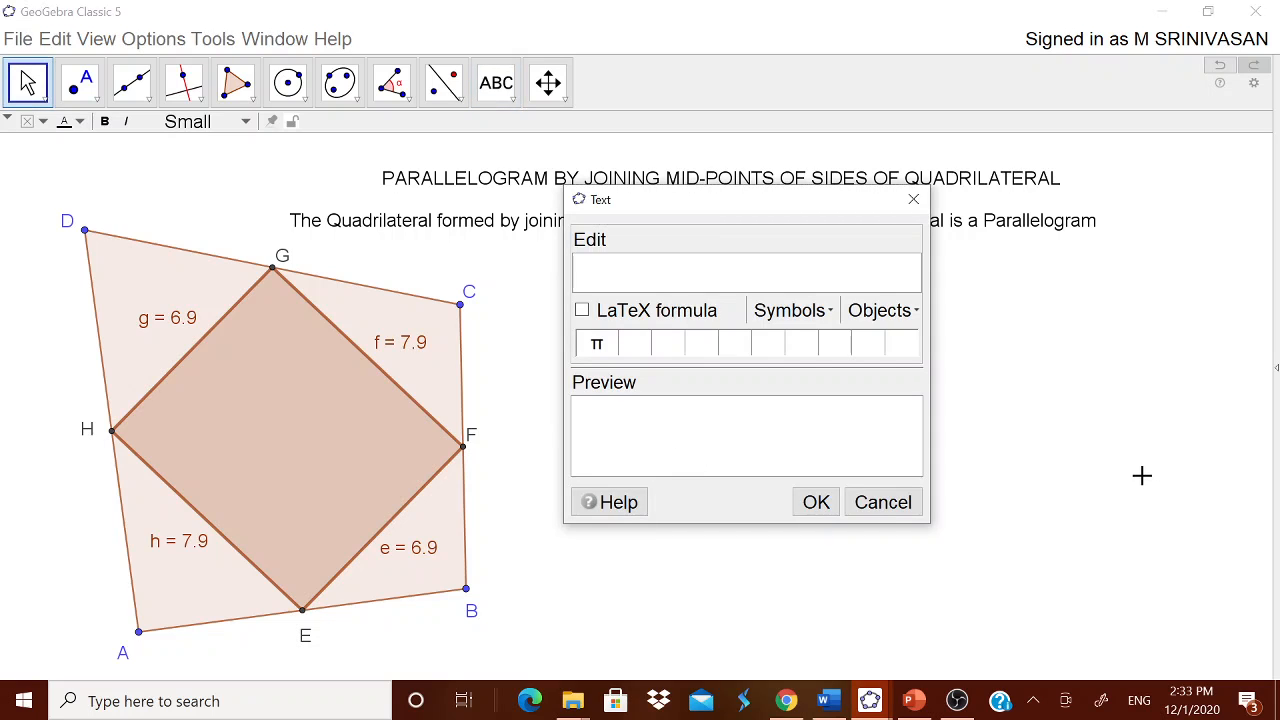
pyautogui.write('efGH =')
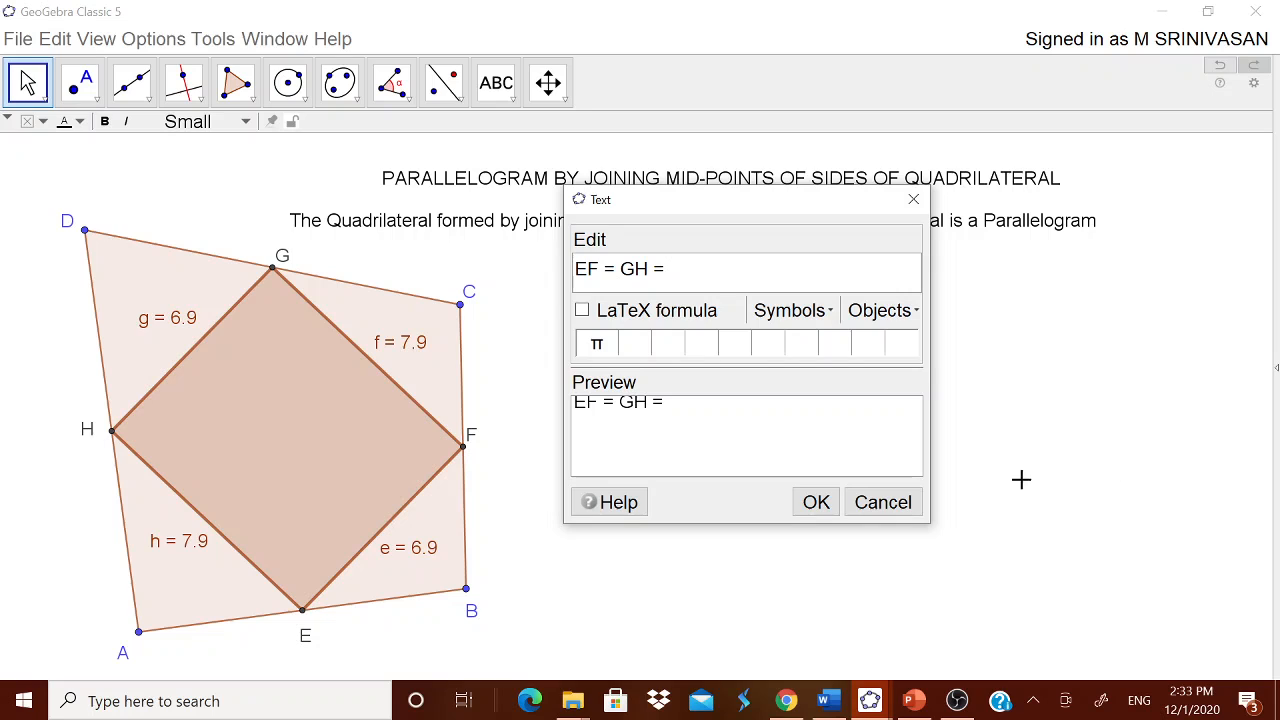
pyautogui.click(902, 316)
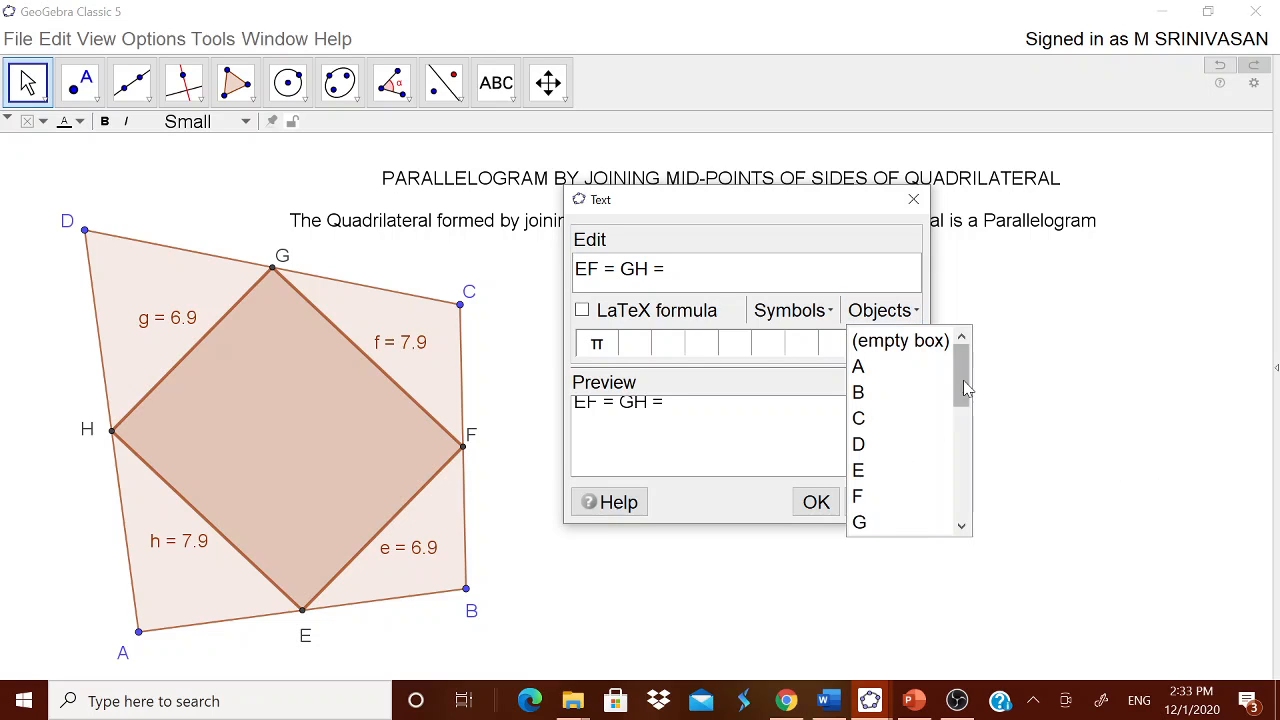
pyautogui.moveTo(963, 380); pyautogui.dragTo(963, 460)
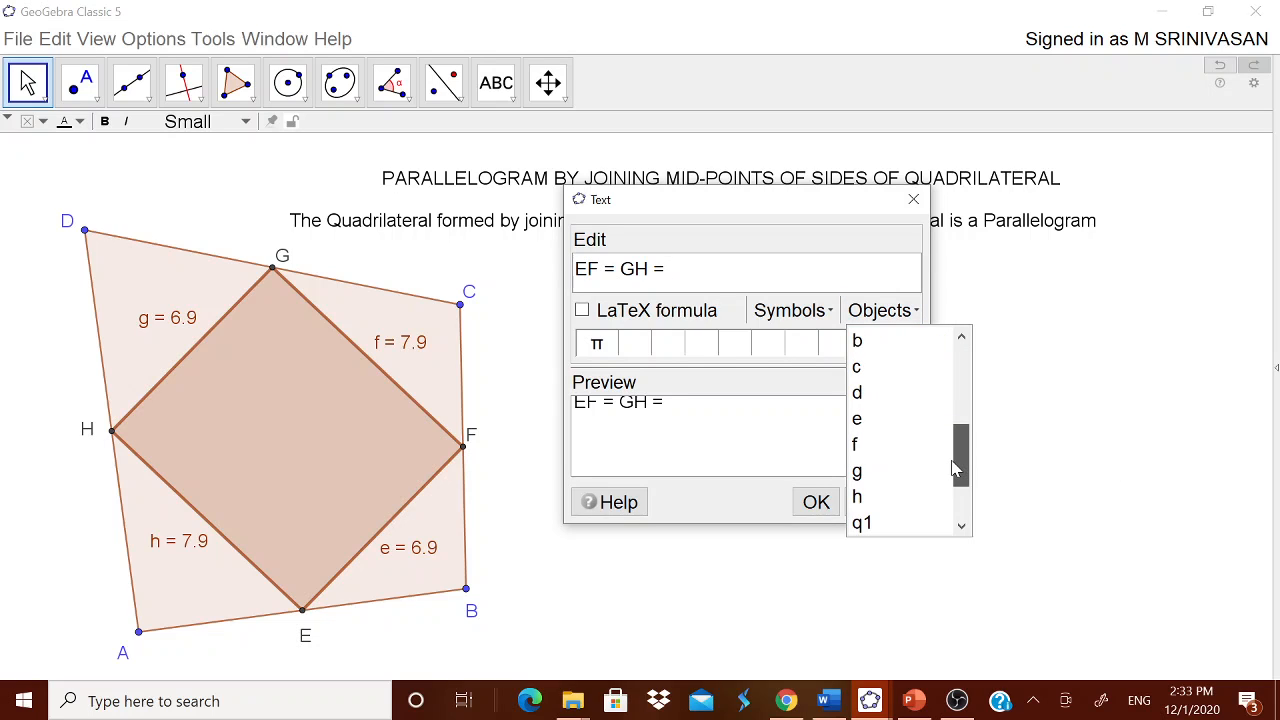
pyautogui.click(866, 428)
pyautogui.click(818, 501)
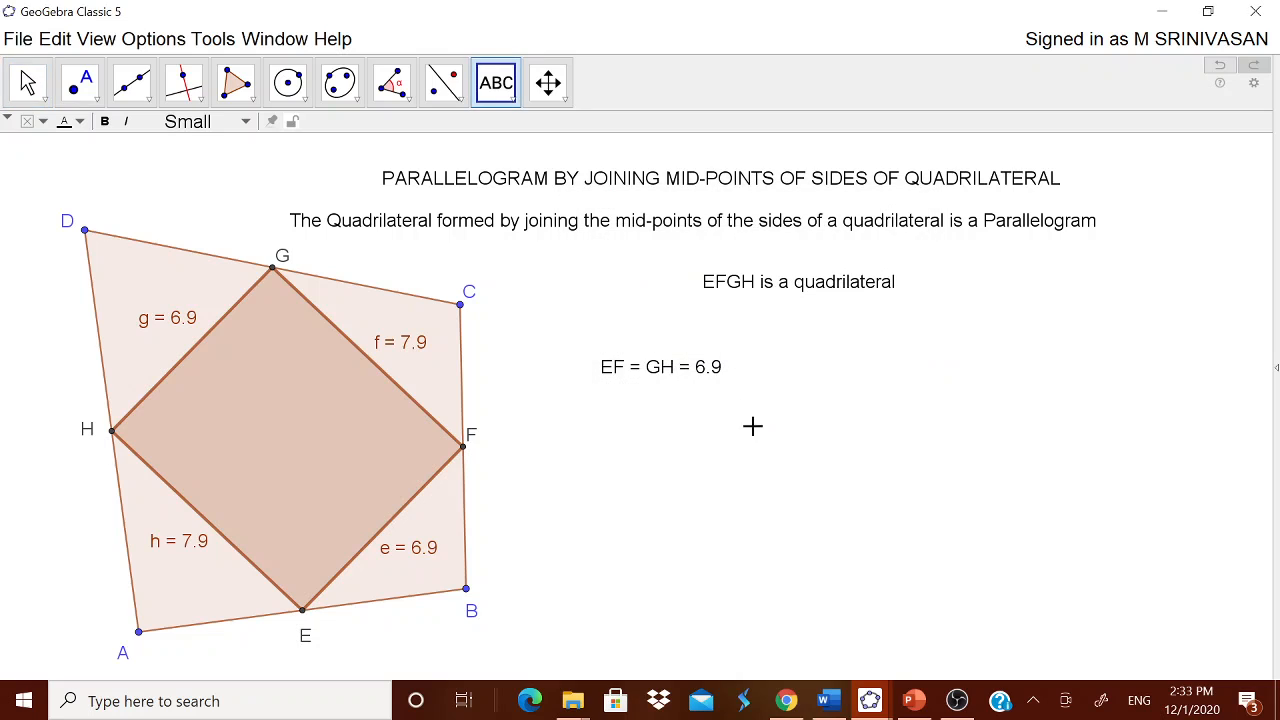
pyautogui.moveTo(672, 376); pyautogui.dragTo(755, 341)
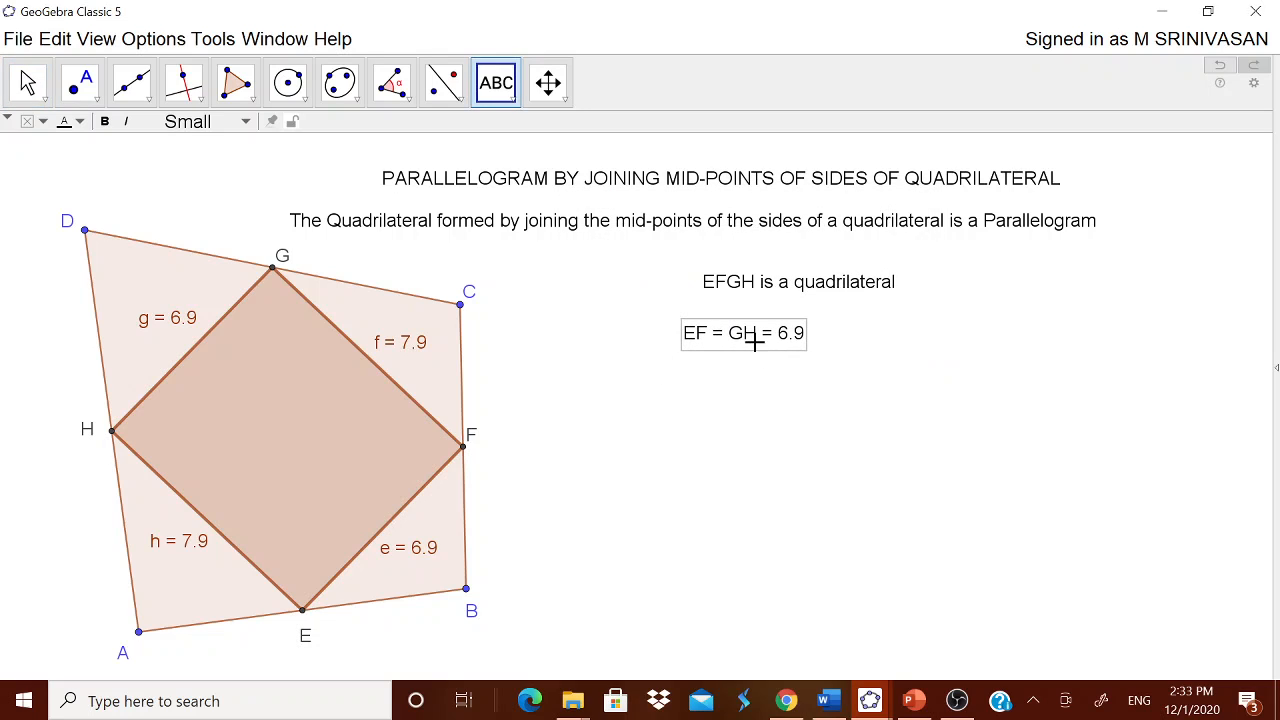
# Step: Add the text "EH = FG =" followed by the linked value of segment h, placed beside the EF = GH text
pyautogui.click(758, 488)
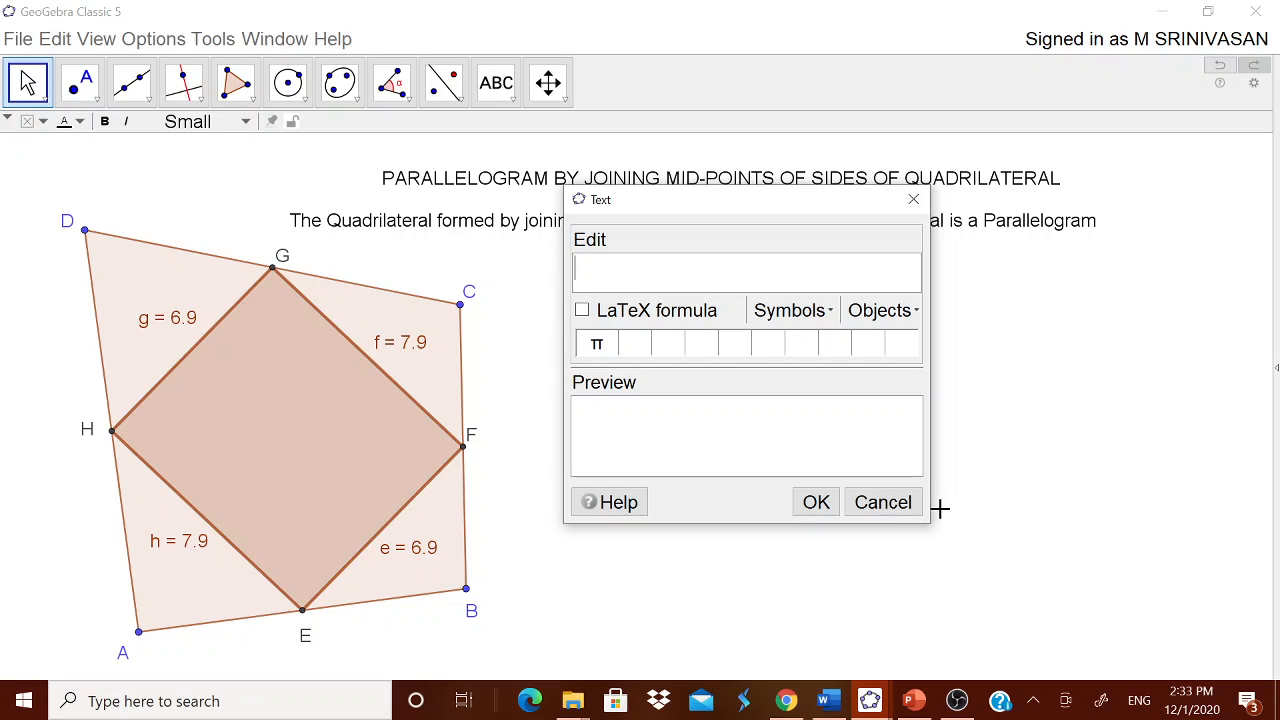
pyautogui.write('EH = FG ')
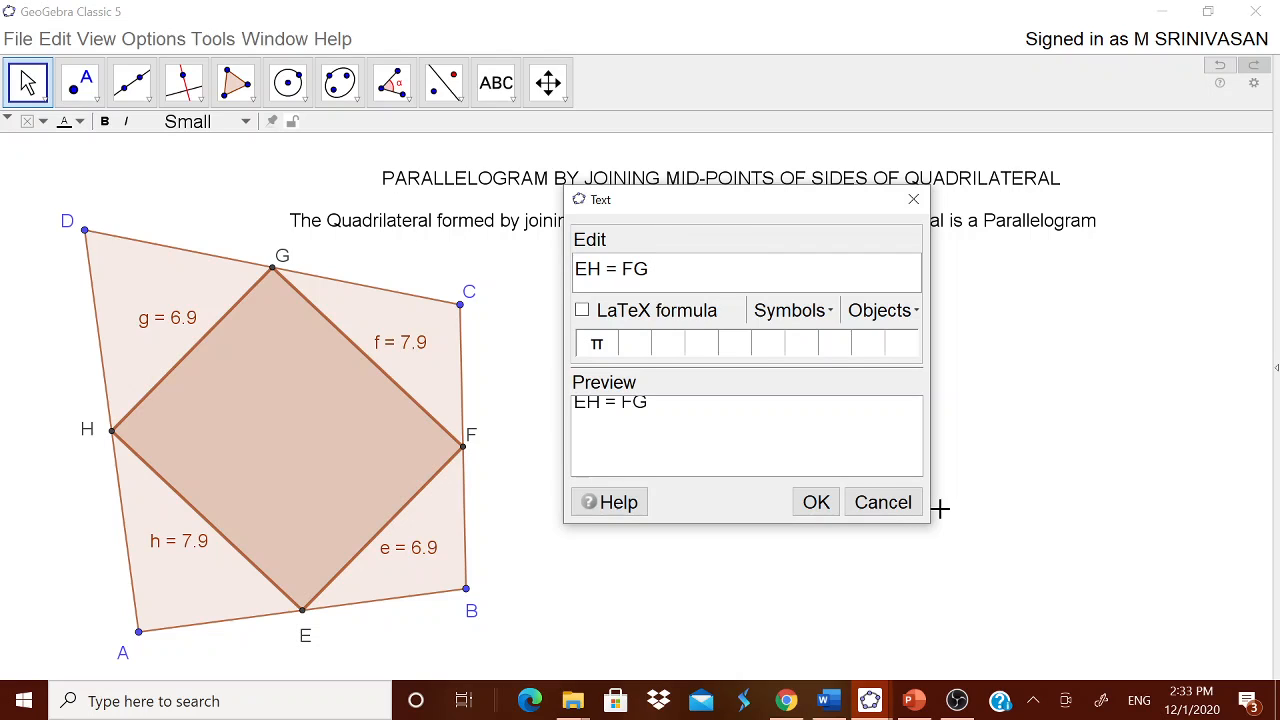
pyautogui.write('=')
pyautogui.click(890, 312)
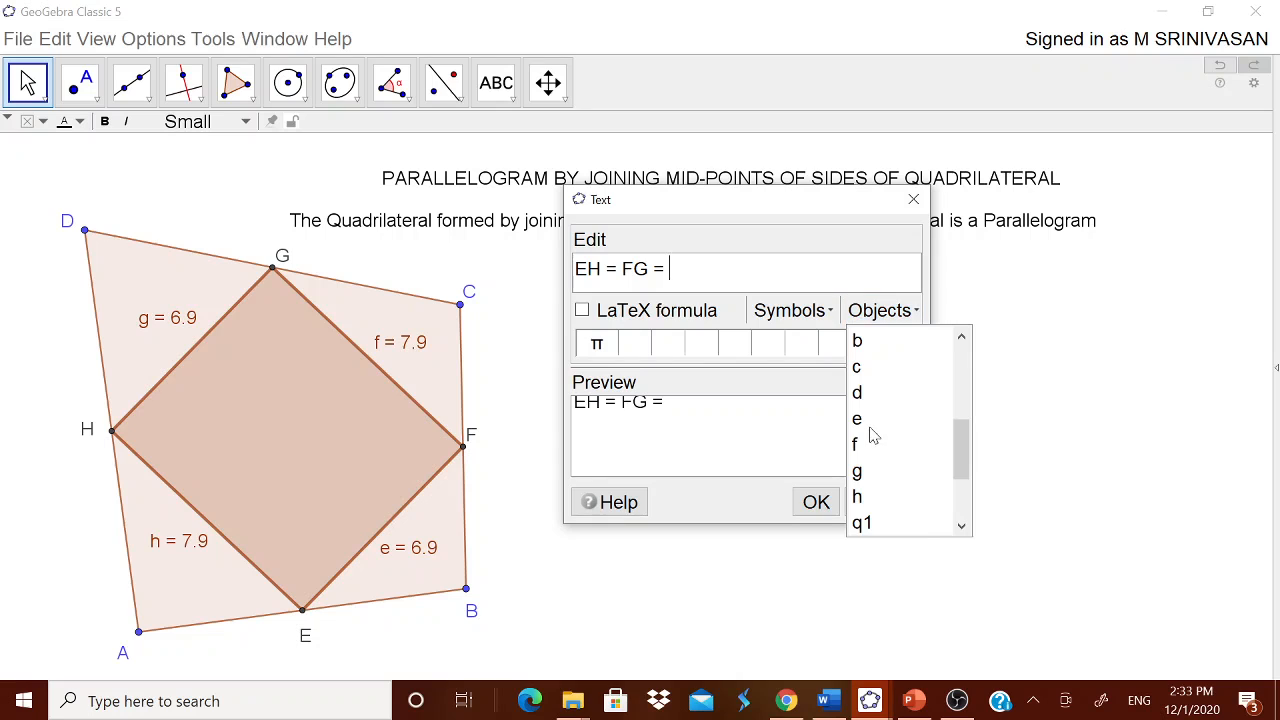
pyautogui.click(857, 497)
pyautogui.click(817, 501)
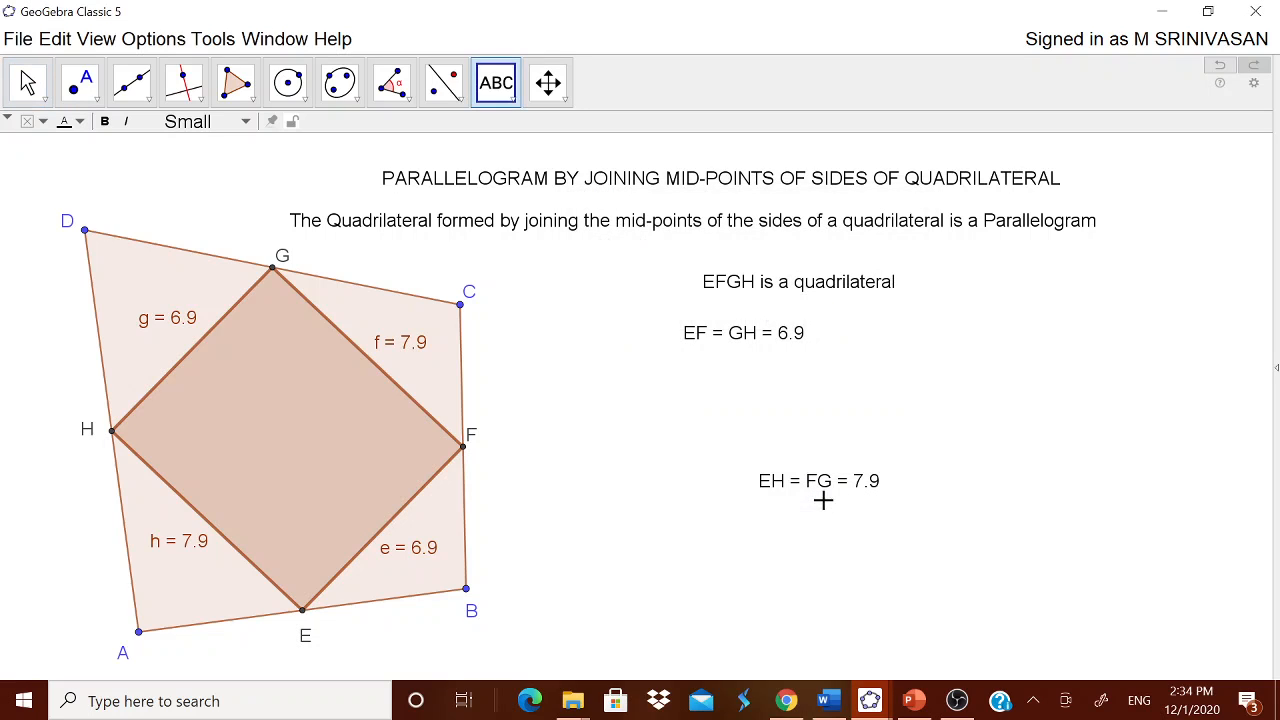
pyautogui.moveTo(830, 466); pyautogui.dragTo(912, 342)
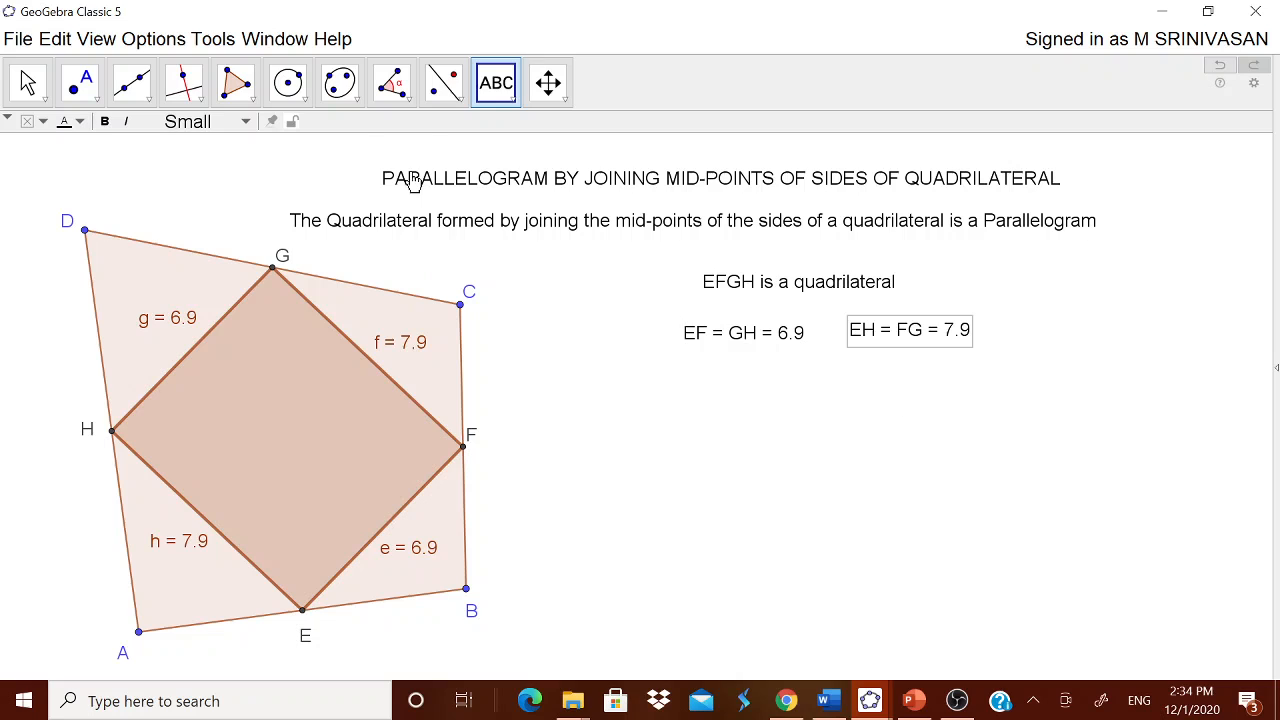
# Step: Measure all interior angles of the inner quadrilateral EFGH with the Angle tool
pyautogui.click(392, 82)
pyautogui.click(415, 134)
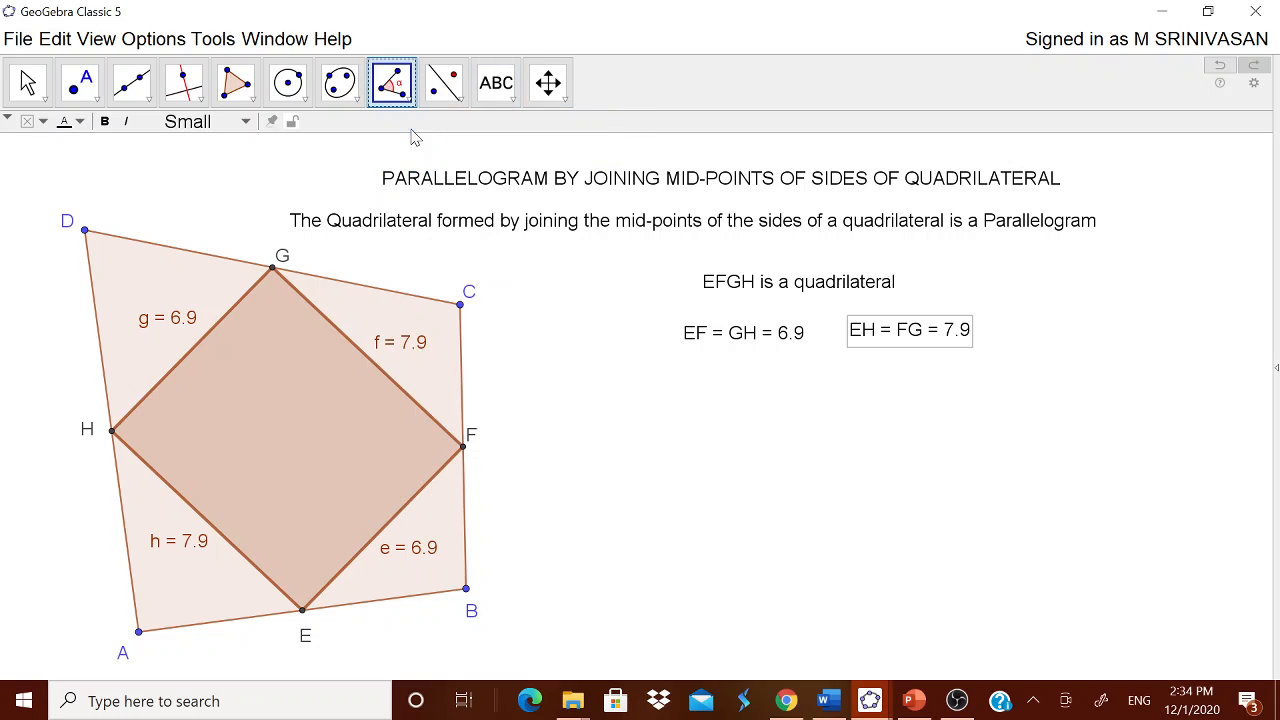
pyautogui.click(300, 372)
pyautogui.press('Escape')
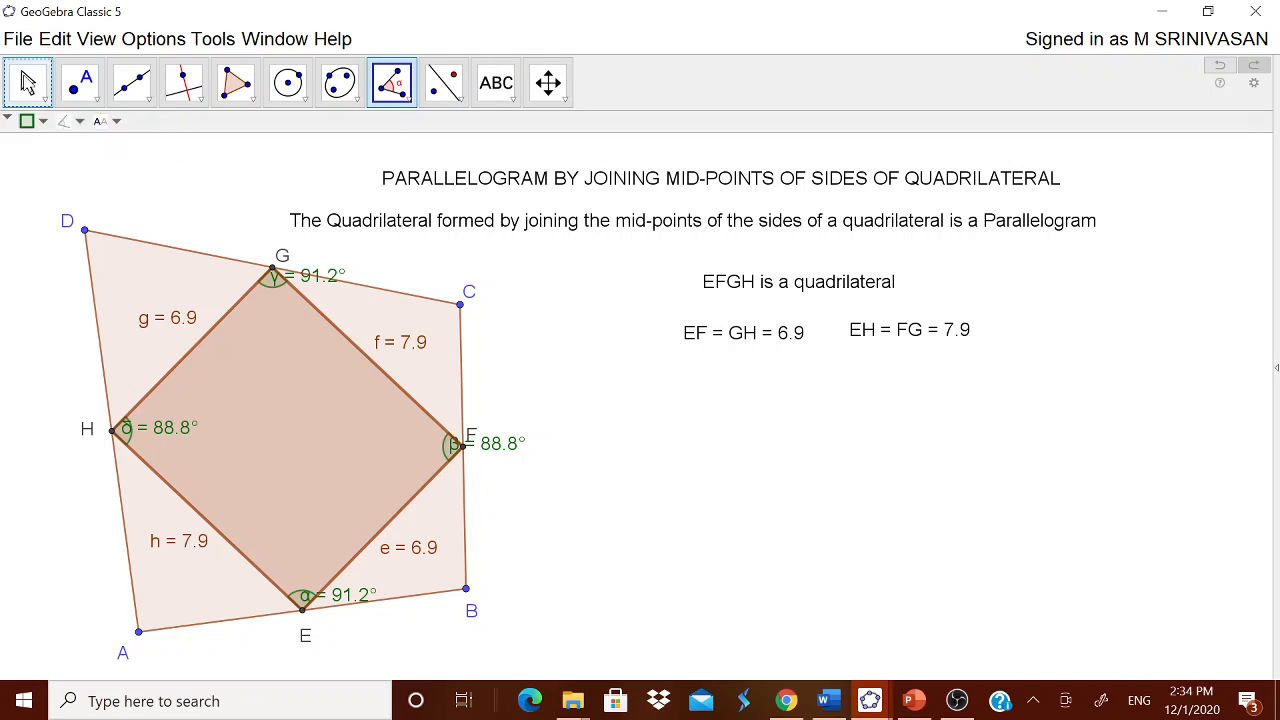
# Step: Reposition the four angle labels inside EFGH near their vertices, and shift vertex B slightly up and outward
pyautogui.moveTo(318, 288); pyautogui.dragTo(290, 323)
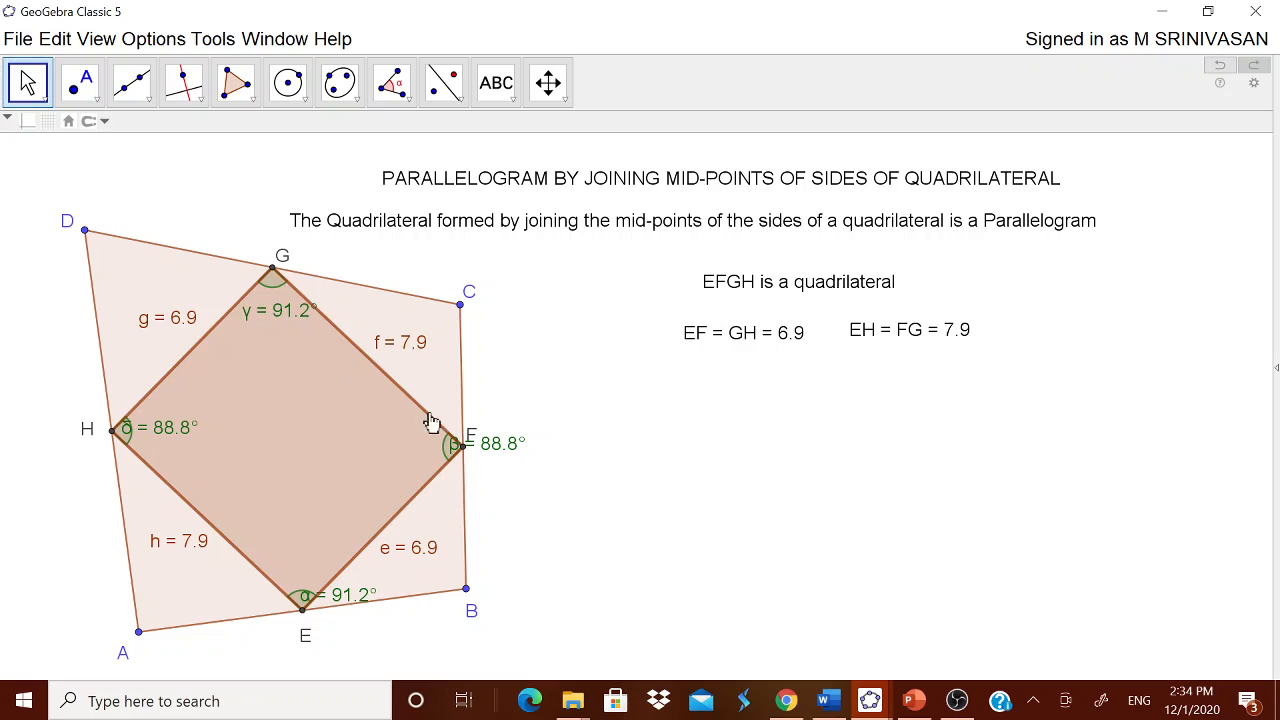
pyautogui.moveTo(494, 451); pyautogui.dragTo(395, 447)
pyautogui.moveTo(336, 596); pyautogui.dragTo(322, 563)
pyautogui.moveTo(195, 431); pyautogui.dragTo(205, 429)
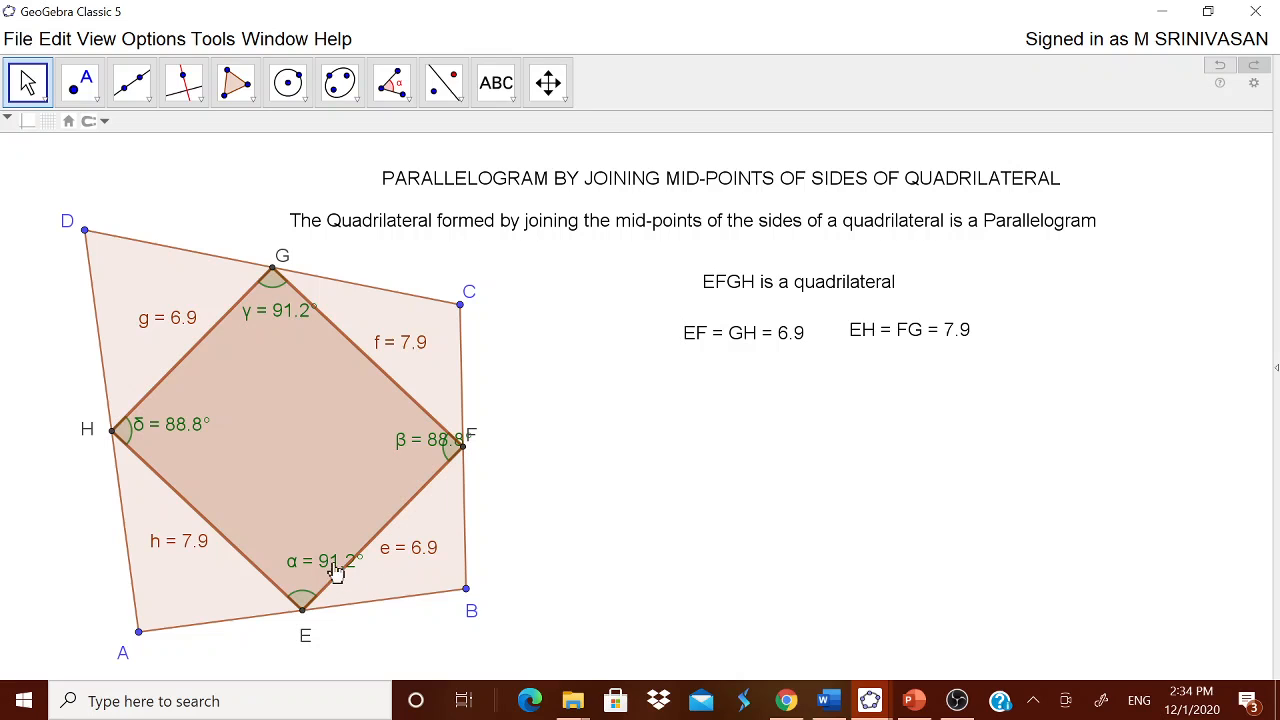
pyautogui.moveTo(332, 566); pyautogui.dragTo(308, 561)
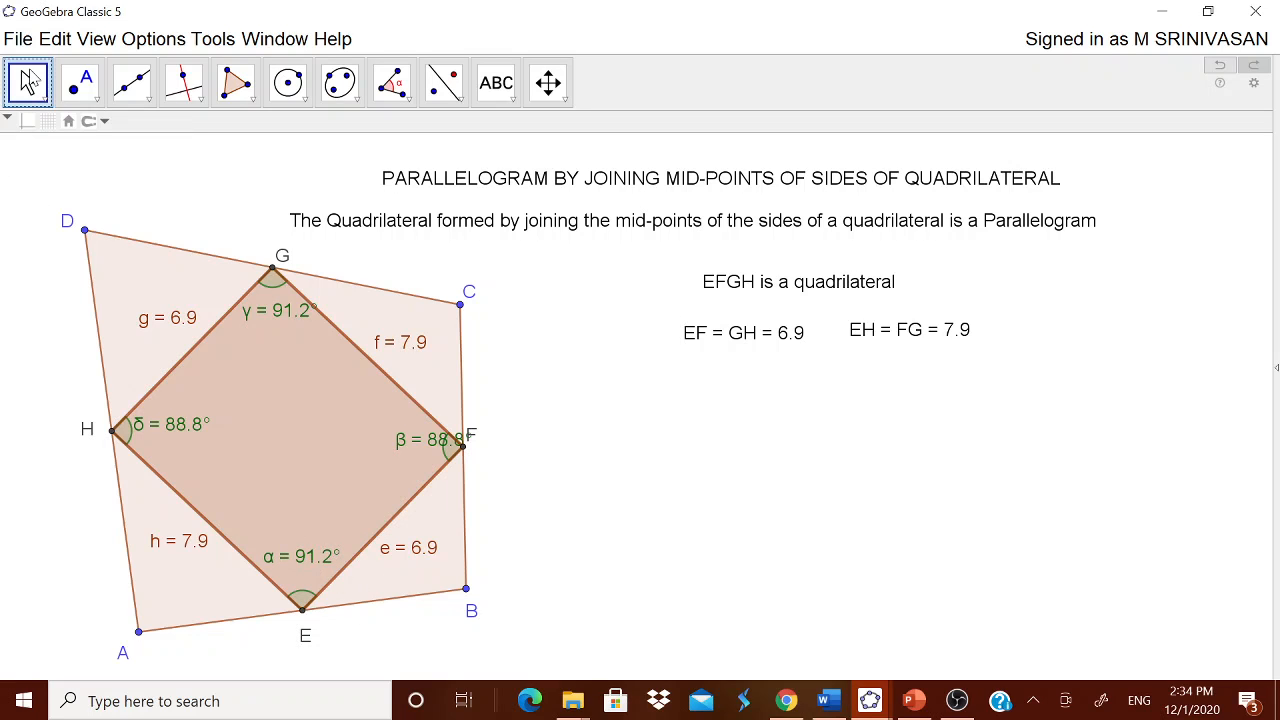
pyautogui.moveTo(470, 600); pyautogui.dragTo(498, 566)
# Step: Start a new text below the side-length statements and enter "∠E = ∠G =" using the angle symbol
pyautogui.click(509, 96)
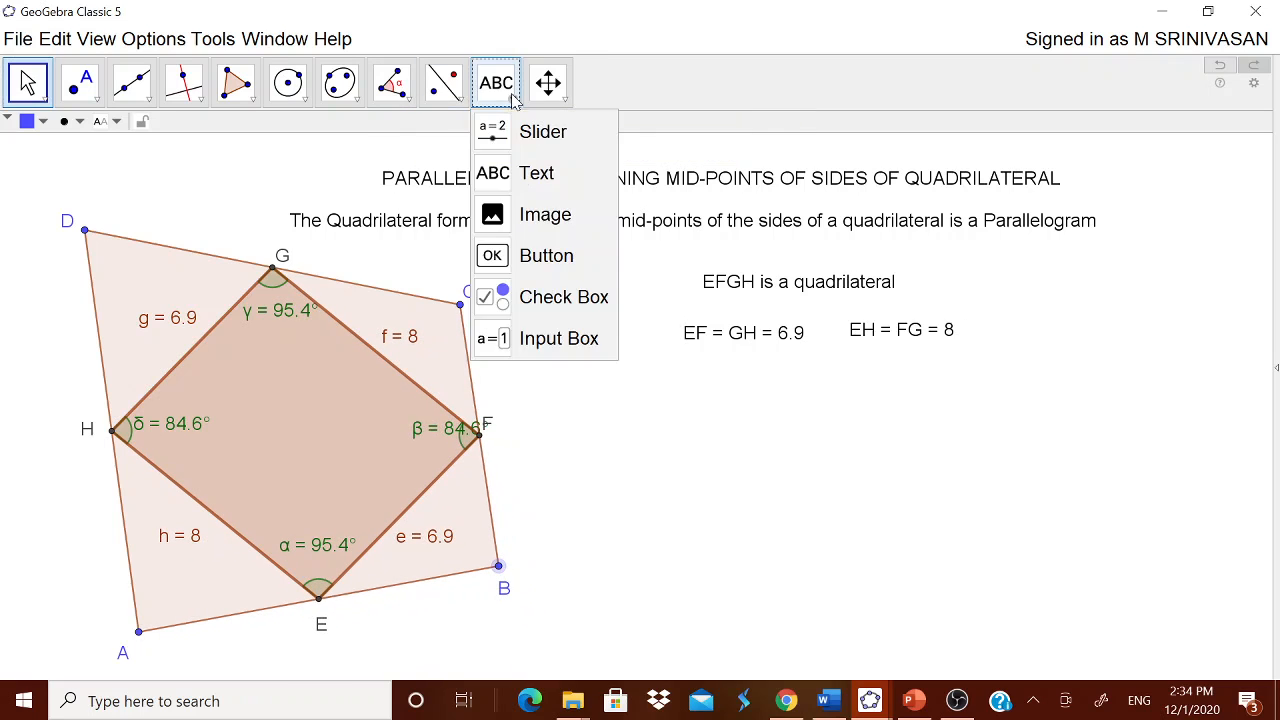
pyautogui.click(501, 90)
pyautogui.click(499, 89)
pyautogui.click(536, 173)
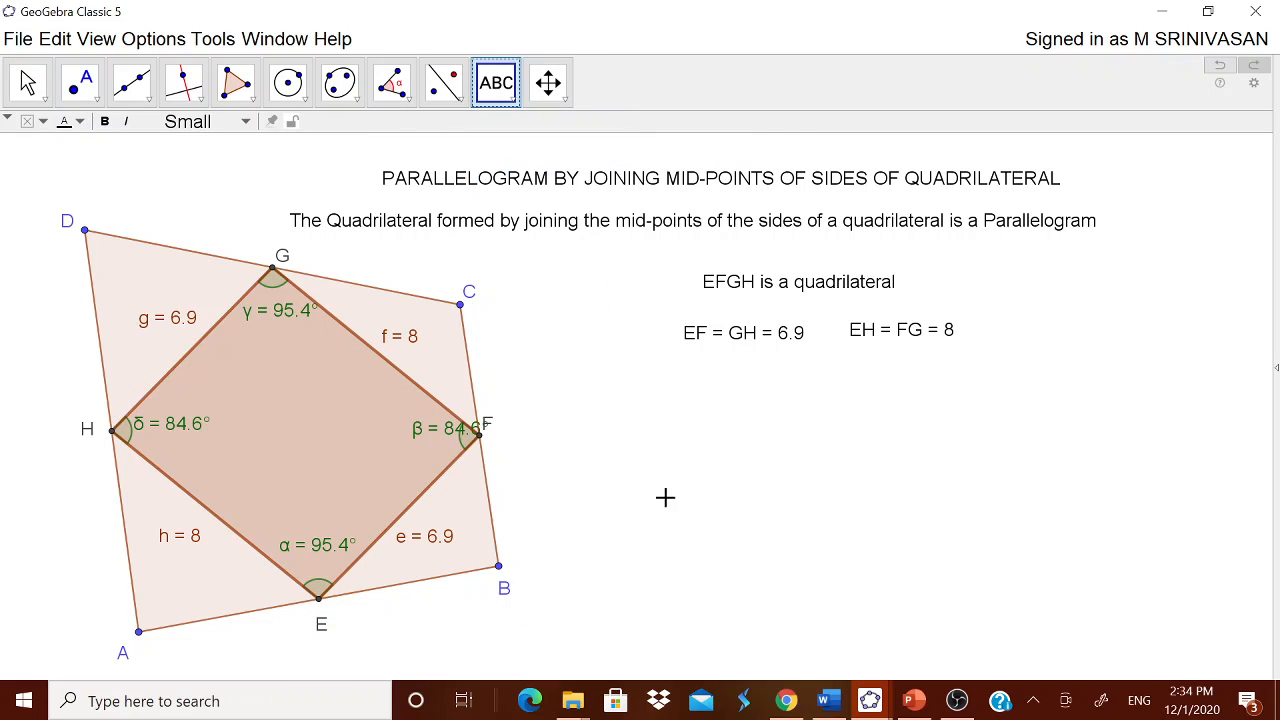
pyautogui.click(672, 515)
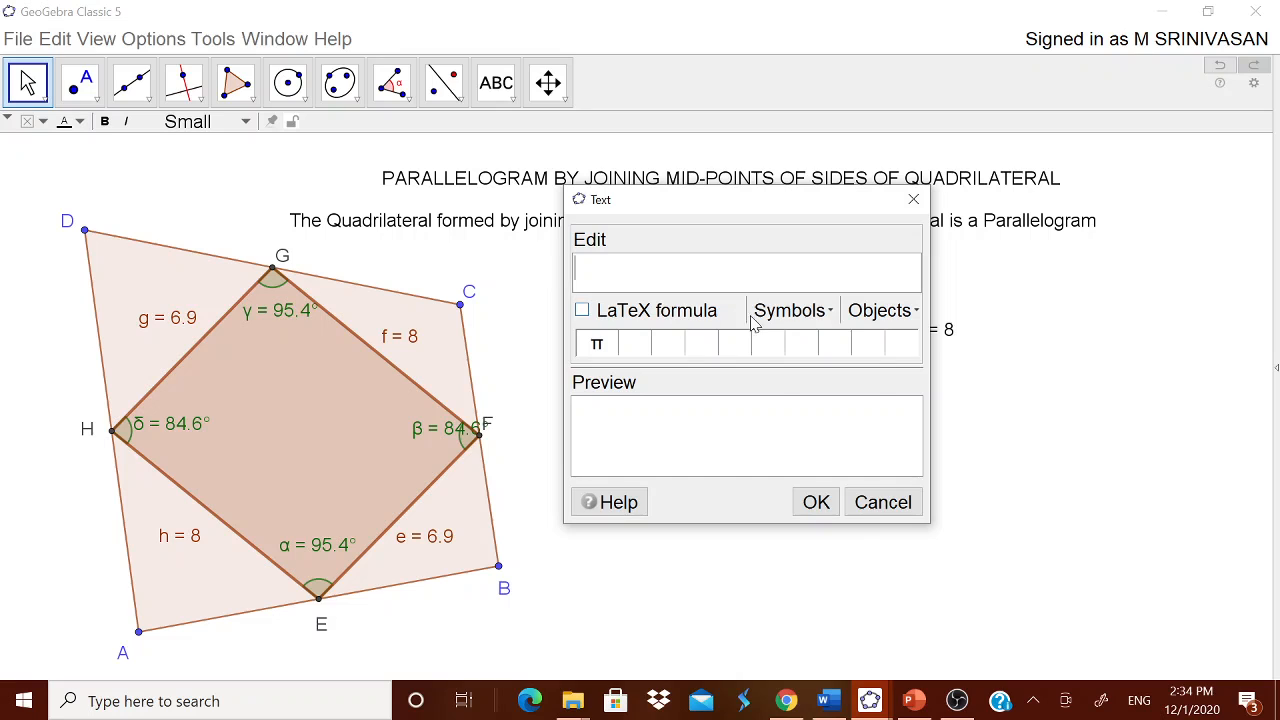
pyautogui.click(755, 318)
pyautogui.moveTo(784, 345)
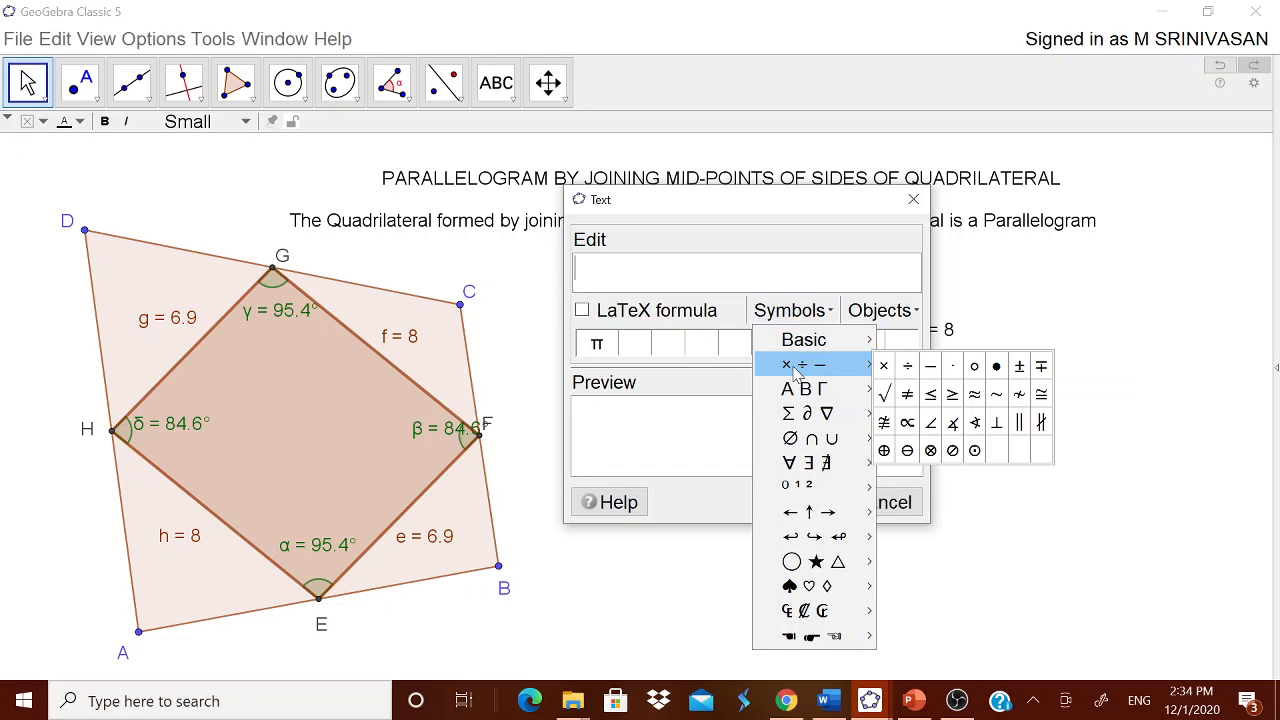
pyautogui.moveTo(829, 371)
pyautogui.click(930, 422)
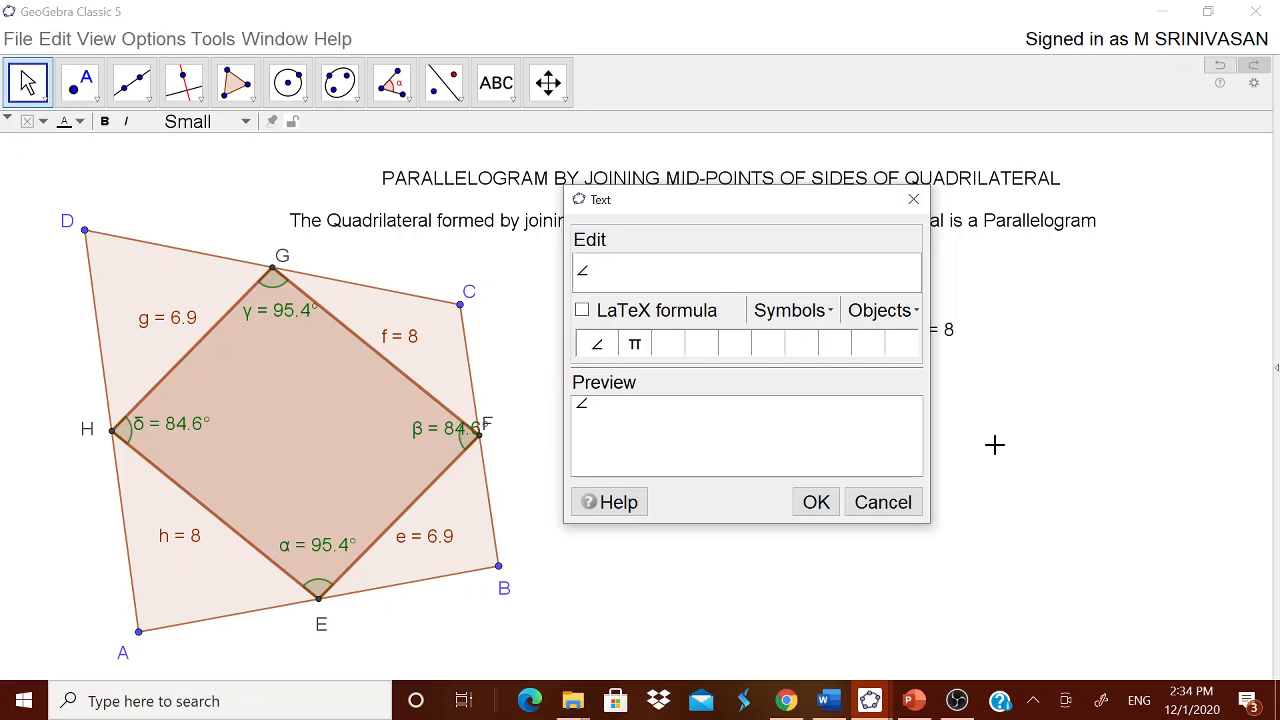
pyautogui.write('E =')
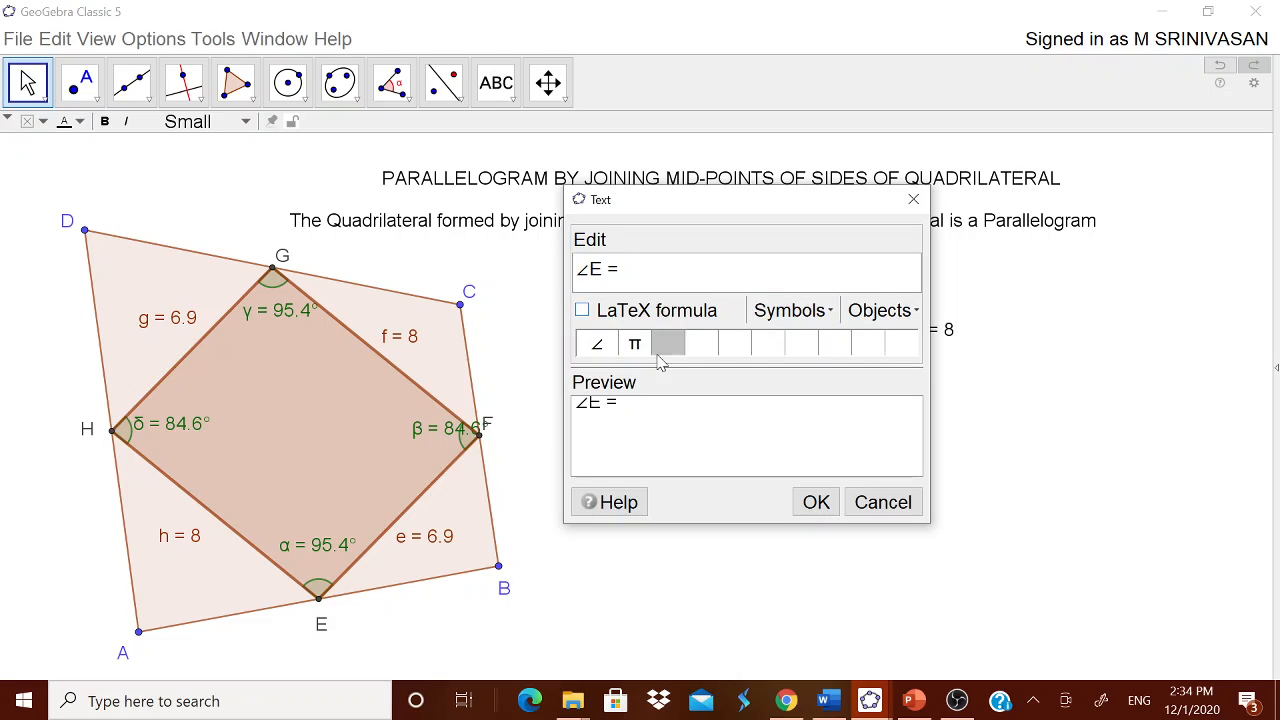
pyautogui.click(597, 344)
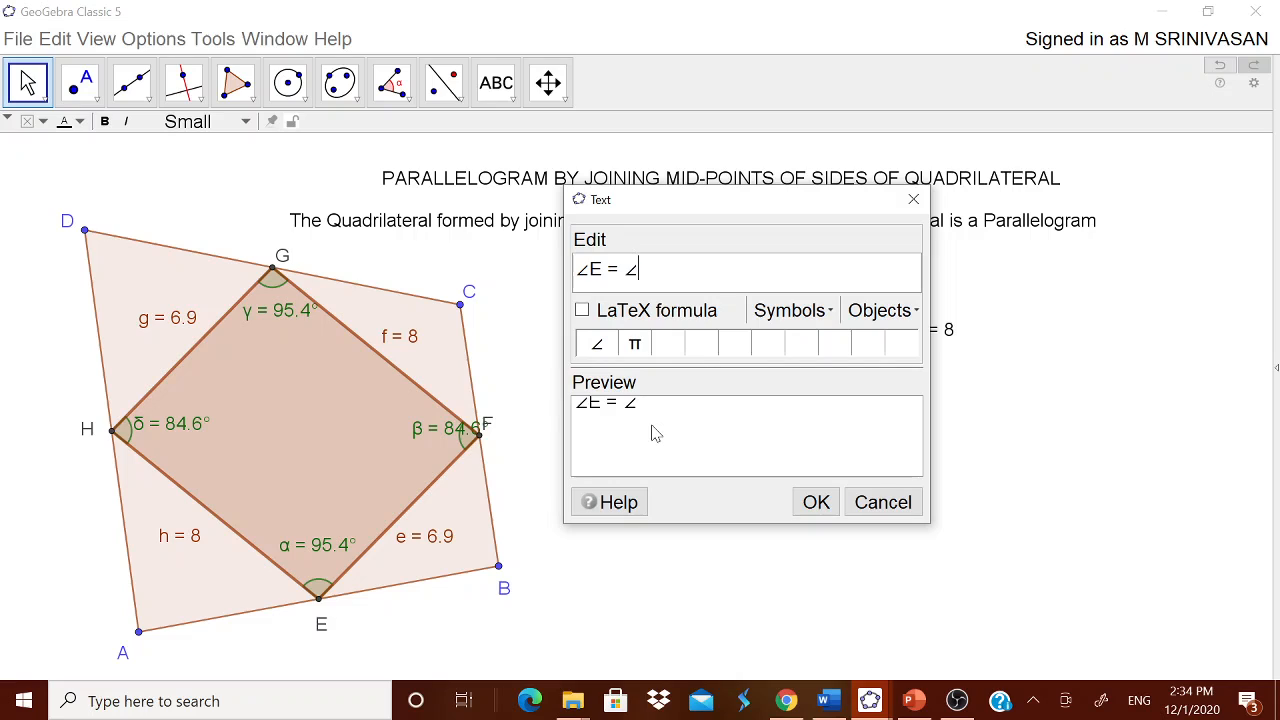
pyautogui.write('G =')
# Step: Append the linked value of angle α to the ∠E = ∠G text and place it below the EF = GH text
pyautogui.click(884, 312)
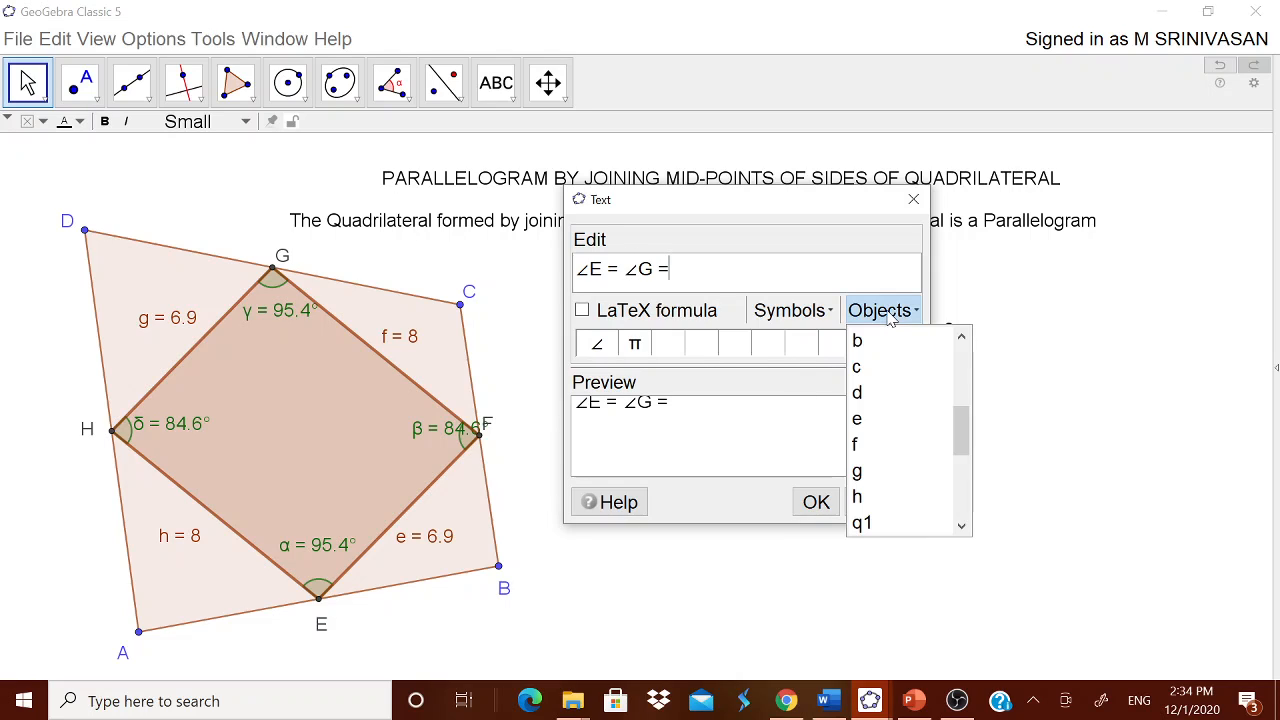
pyautogui.scroll(-5, 890, 435)
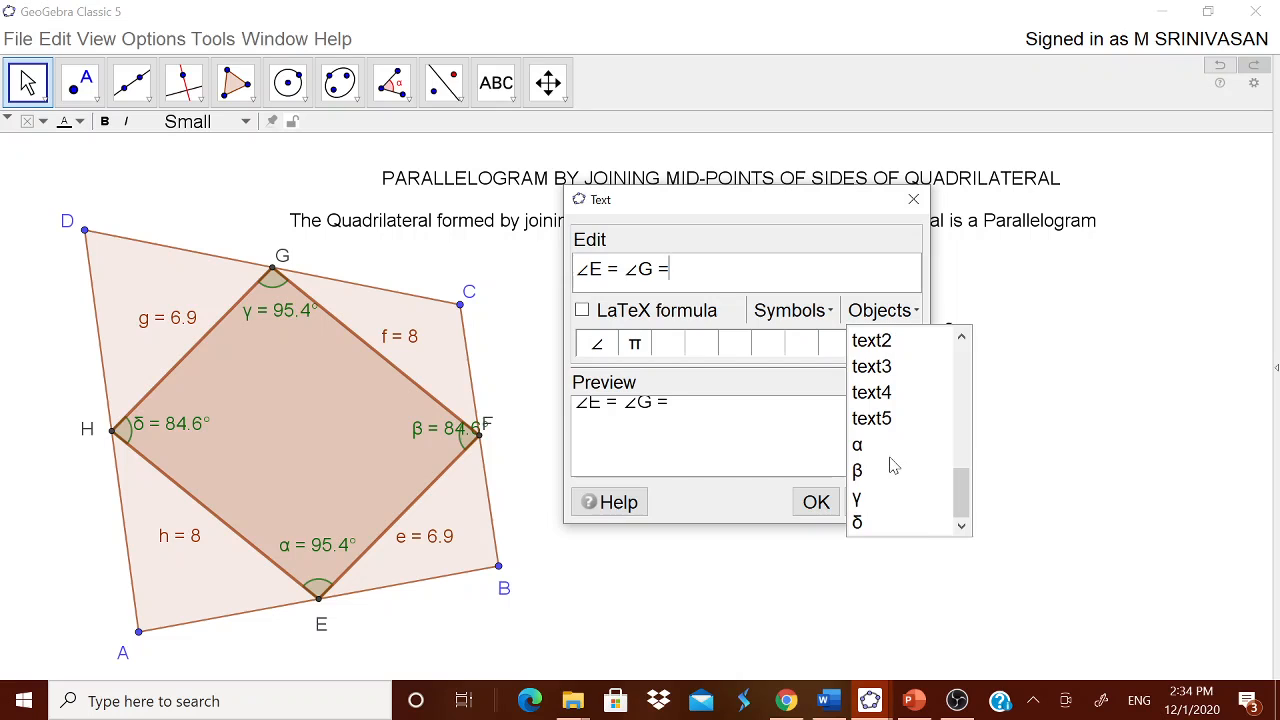
pyautogui.click(888, 444)
pyautogui.click(812, 503)
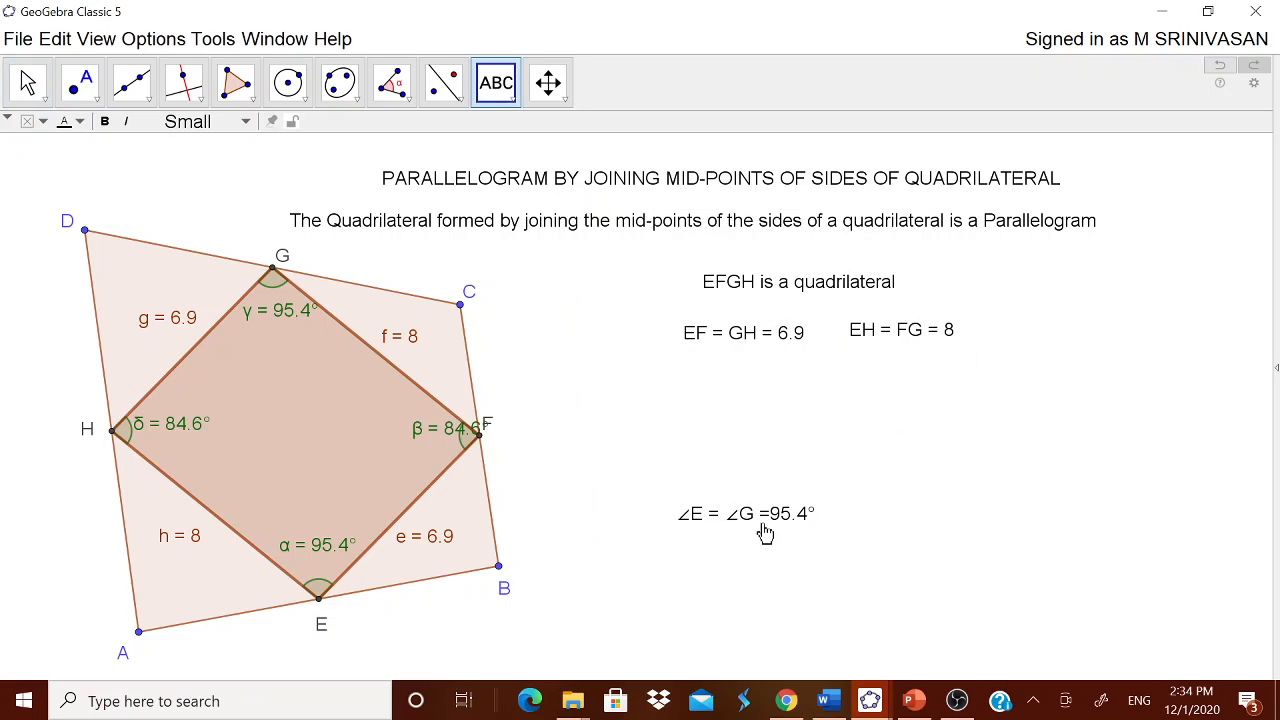
pyautogui.moveTo(763, 521); pyautogui.dragTo(788, 407)
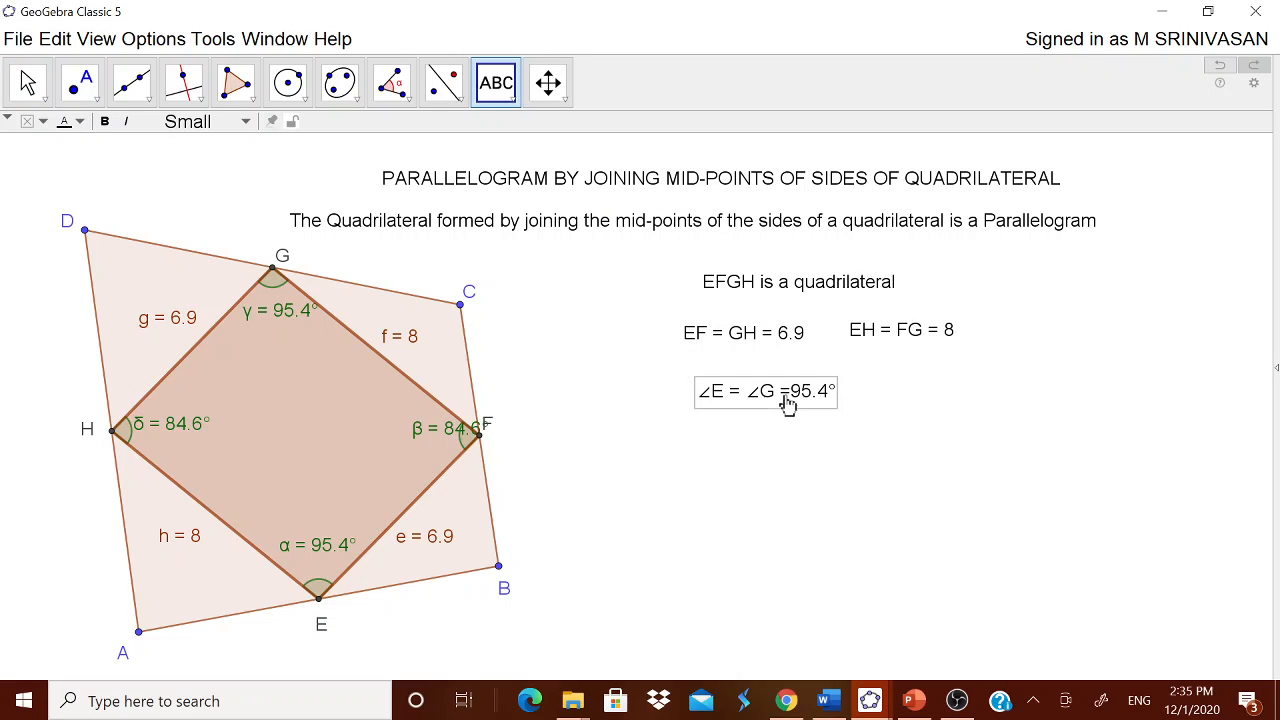
# Step: Add the text "∠F=∠H=" followed by the linked value of angle β, placed beside the ∠E = ∠G text
pyautogui.click(727, 479)
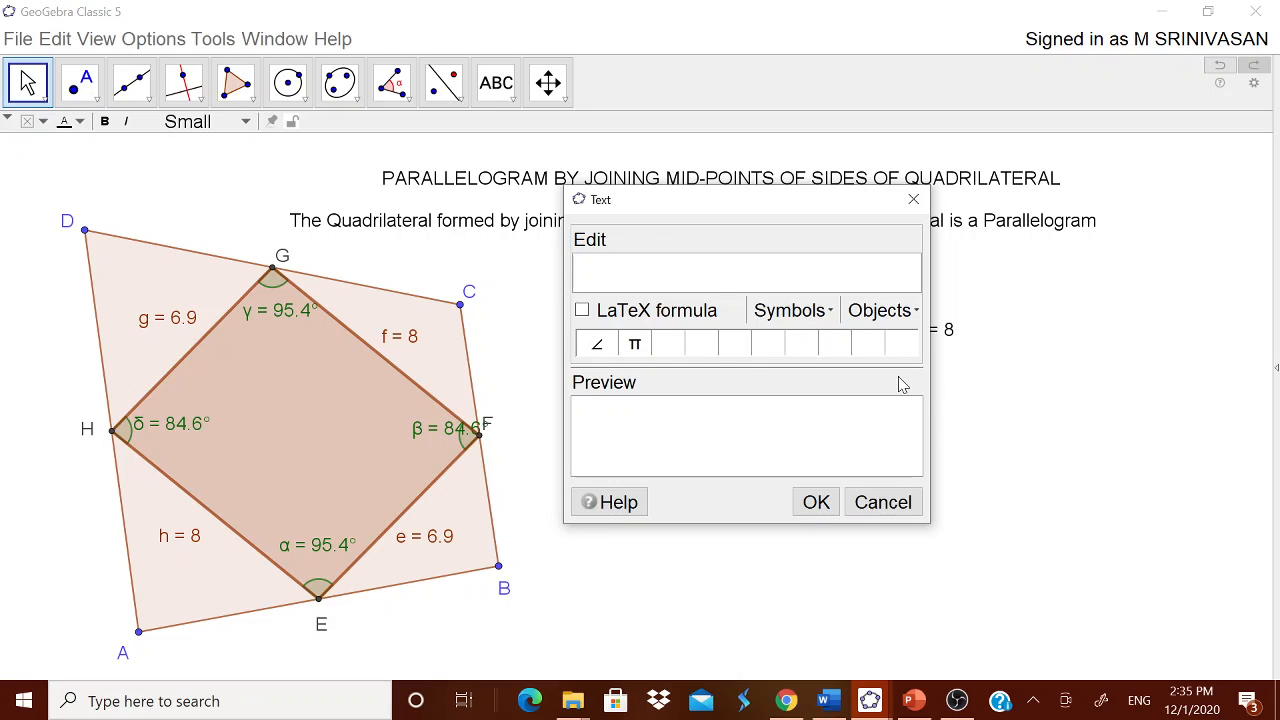
pyautogui.click(596, 343)
pyautogui.click(596, 343)
pyautogui.click(895, 311)
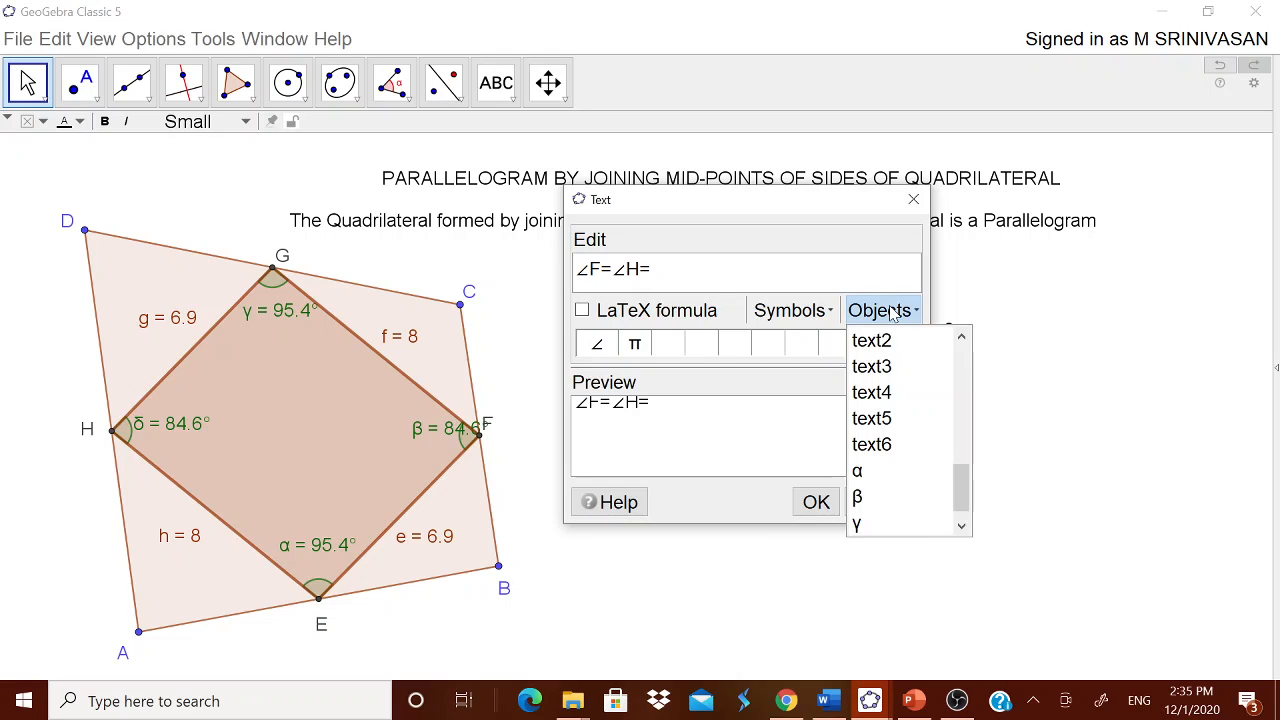
pyautogui.click(872, 499)
pyautogui.click(815, 502)
pyautogui.moveTo(785, 492); pyautogui.dragTo(914, 415)
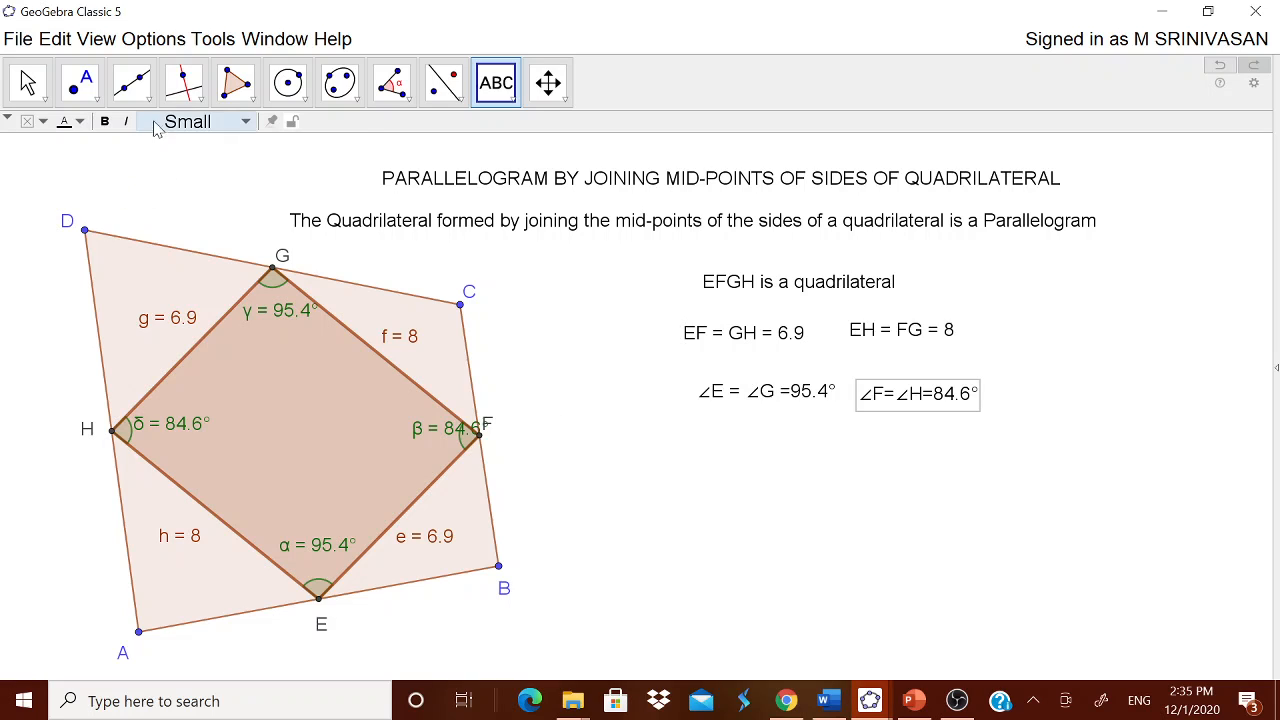
# Step: Draw the diagonals HF and GE of the inner quadrilateral EFGH with the Segment tool
pyautogui.click(131, 84)
pyautogui.click(168, 176)
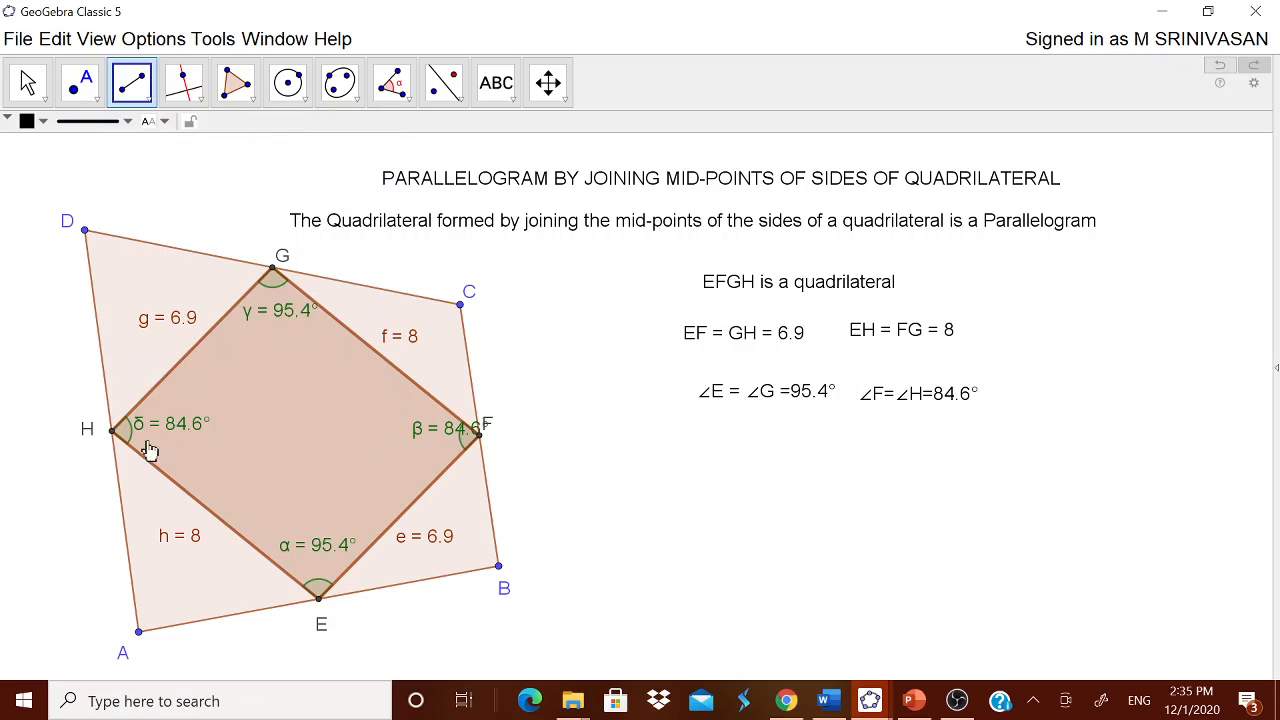
pyautogui.click(112, 430)
pyautogui.click(481, 431)
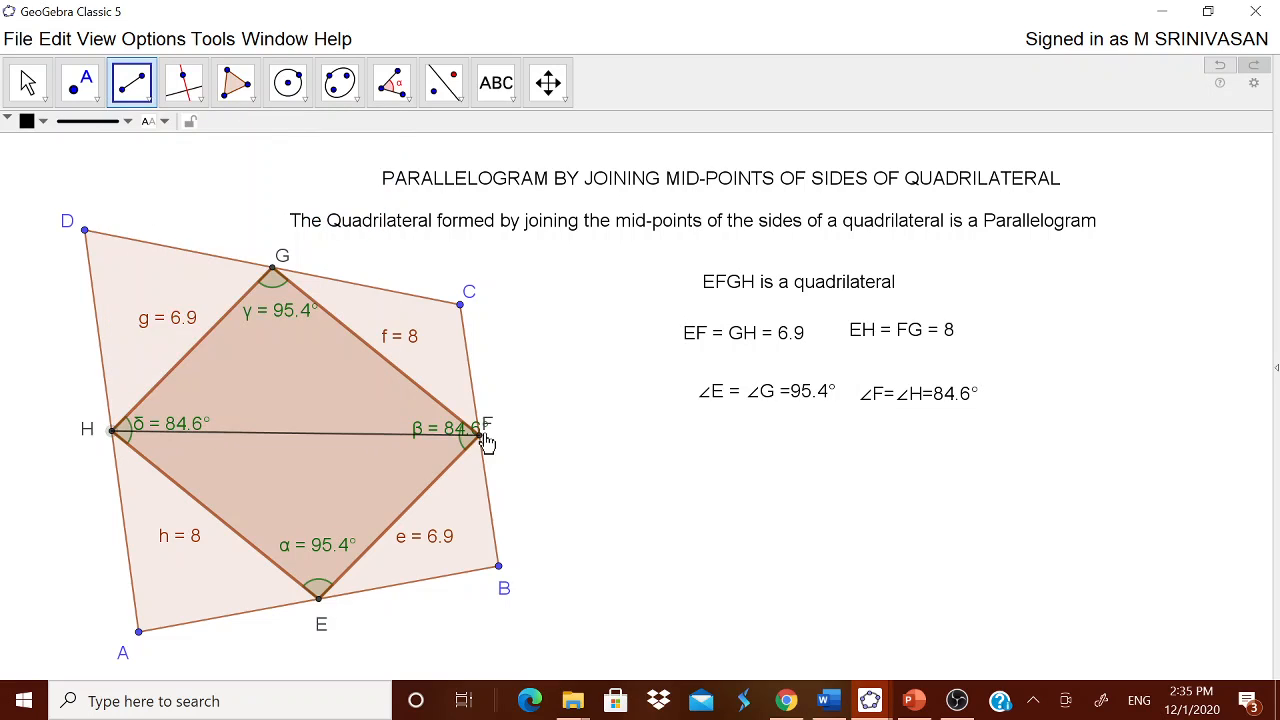
pyautogui.click(272, 270)
pyautogui.click(318, 599)
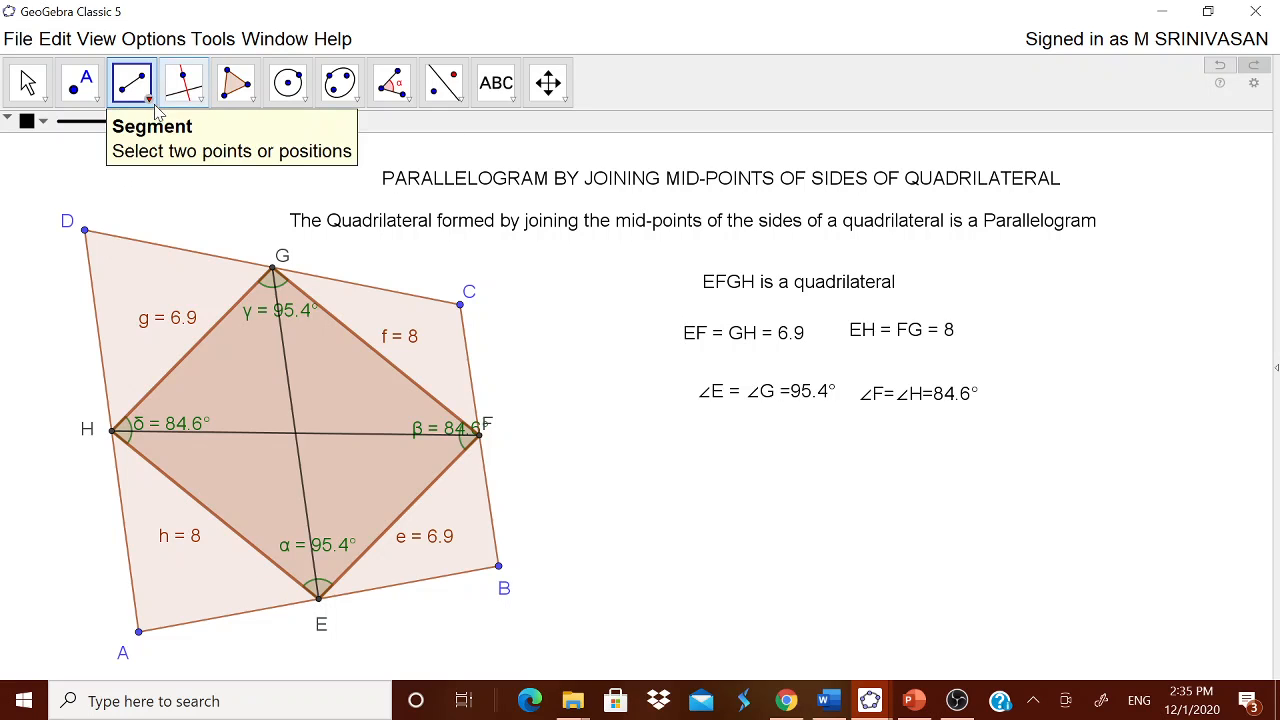
# Step: Try to mark the crossing point of diagonals HF and GE with the Intersect tool
pyautogui.click(97, 100)
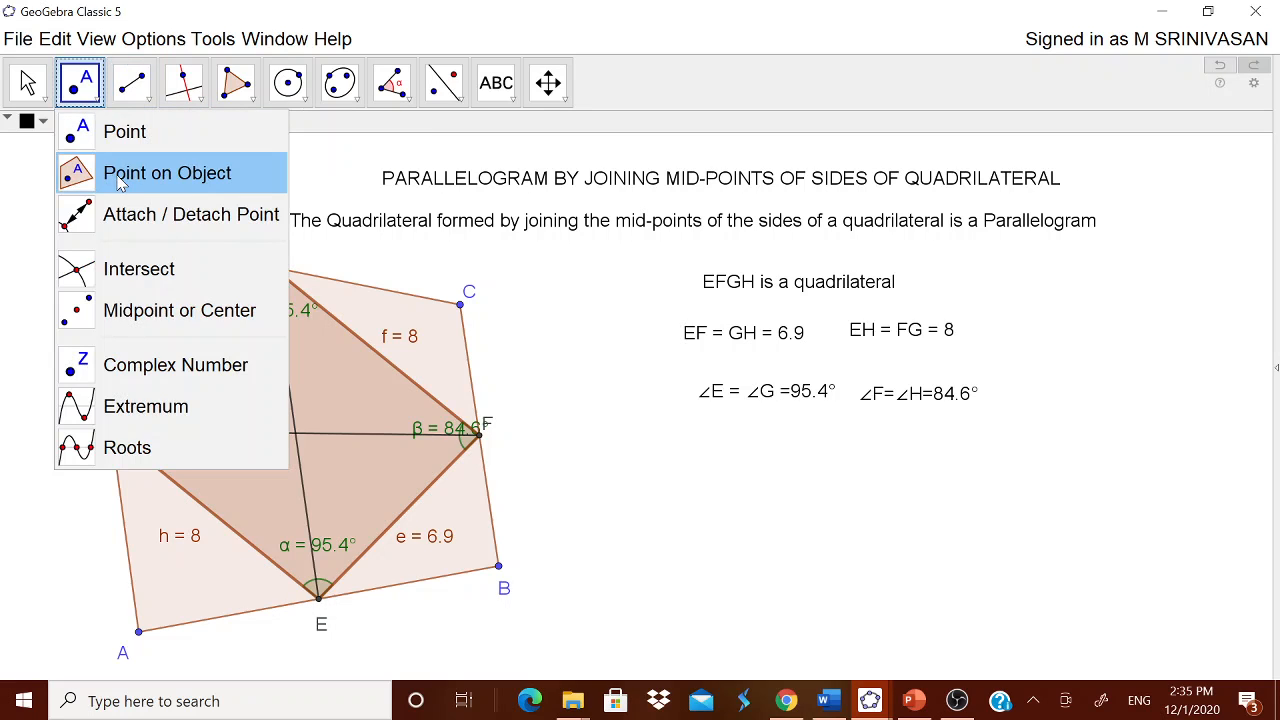
pyautogui.click(110, 268)
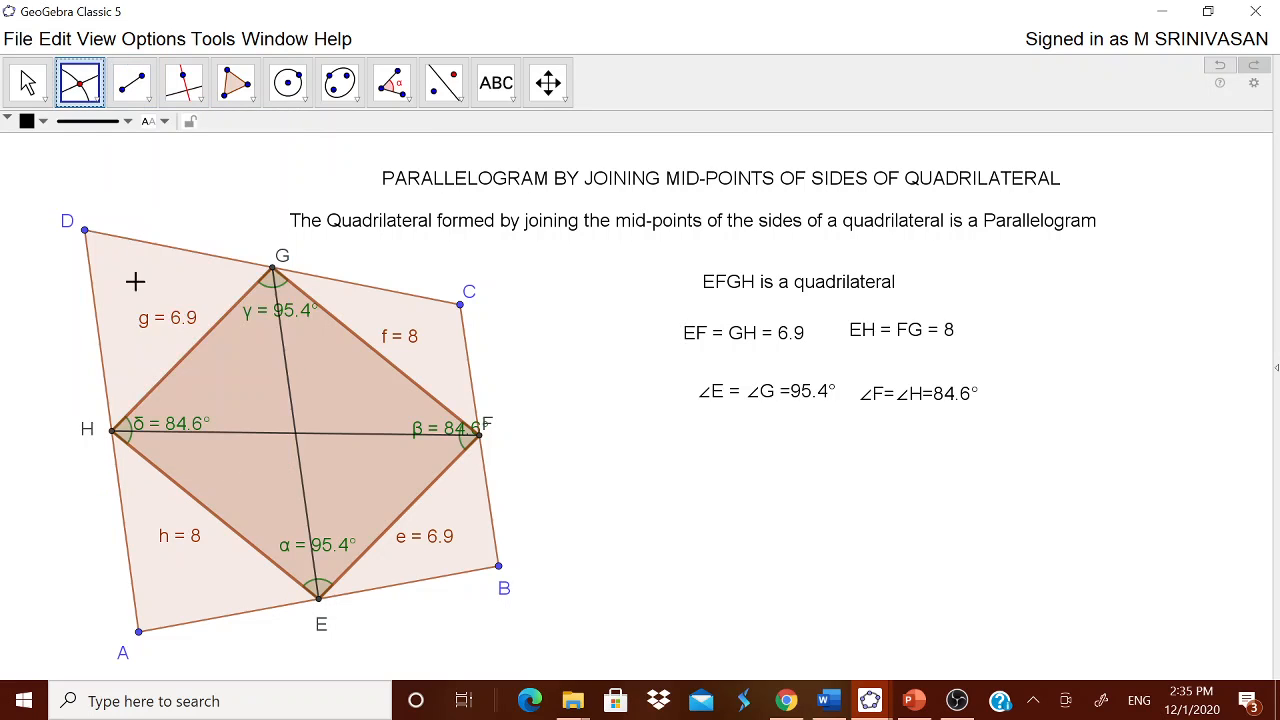
pyautogui.click(241, 434)
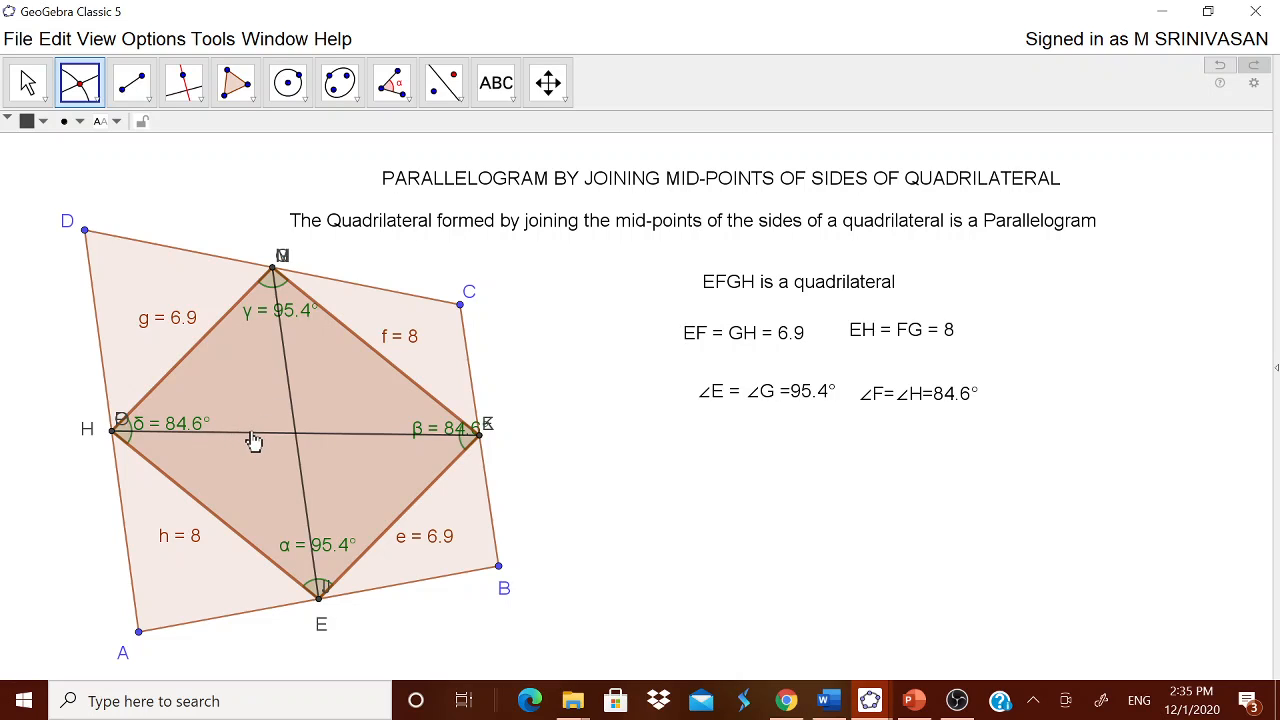
pyautogui.click(266, 432)
pyautogui.click(290, 398)
# Step: Try to move the β angle label and the F label clear of the overlapping labels at vertex F
pyautogui.click(27, 82)
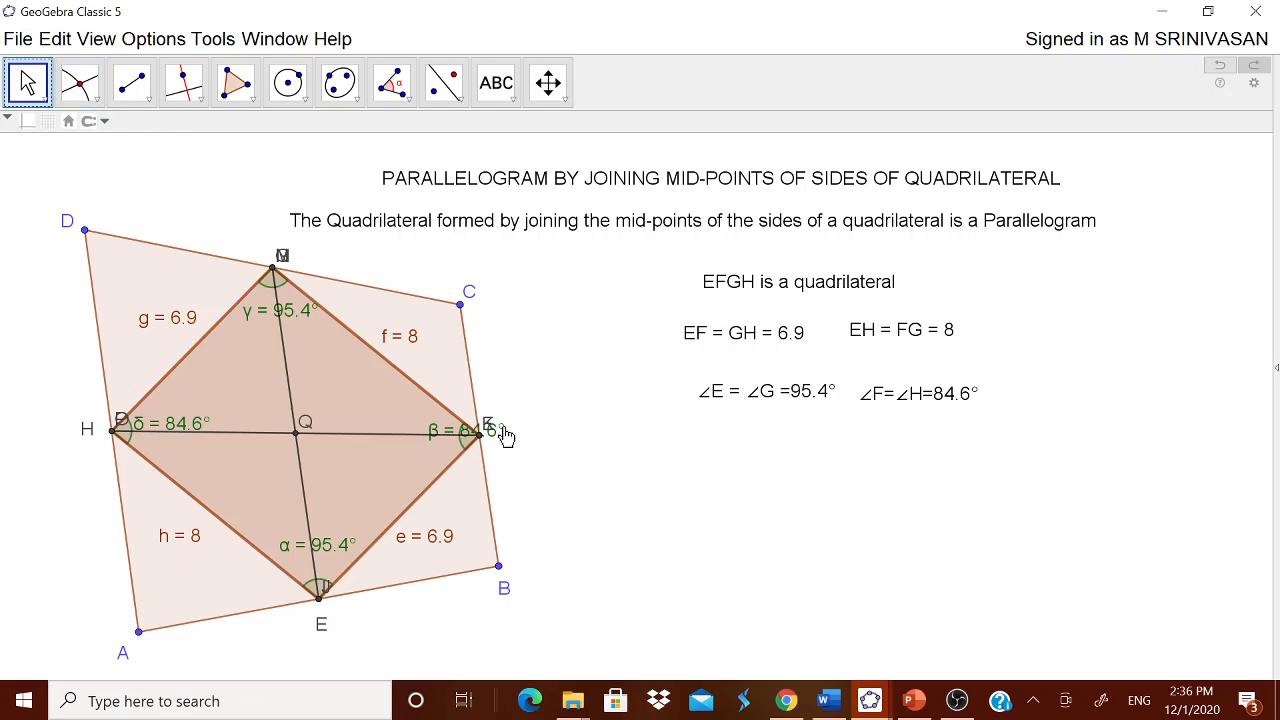
pyautogui.moveTo(410, 424); pyautogui.dragTo(409, 414)
pyautogui.doubleClick(409, 414)
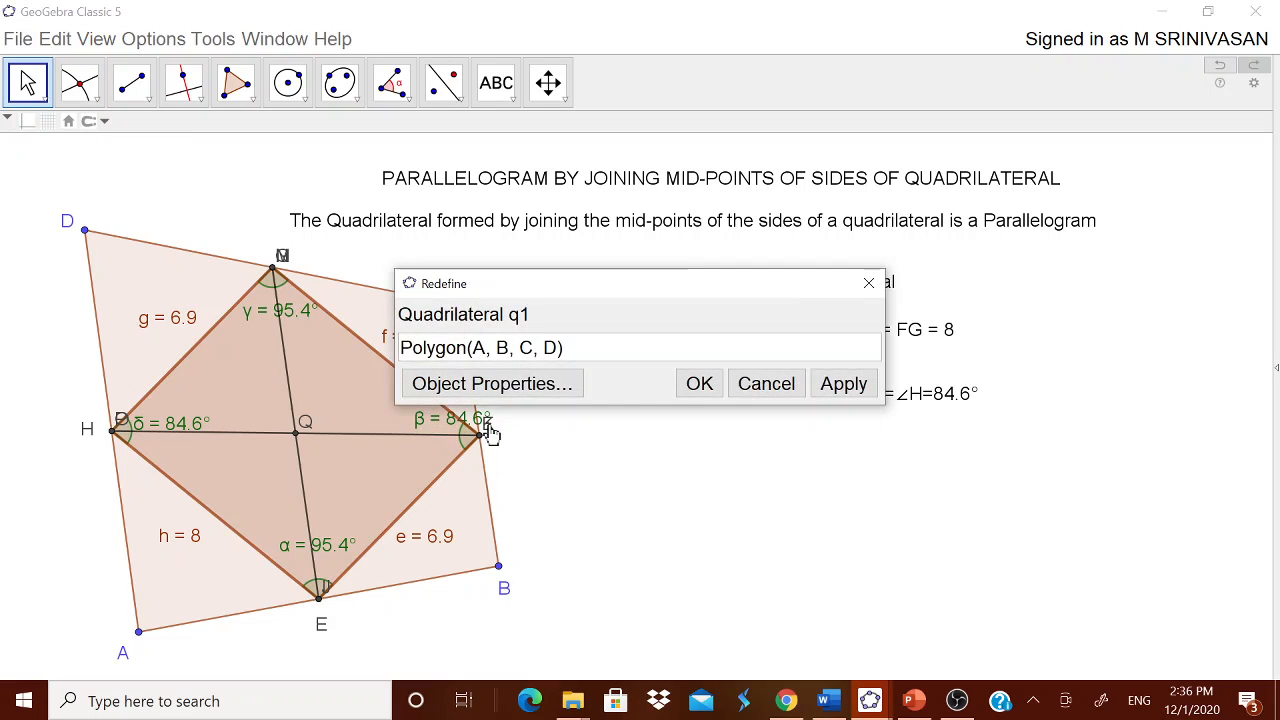
pyautogui.click(869, 285)
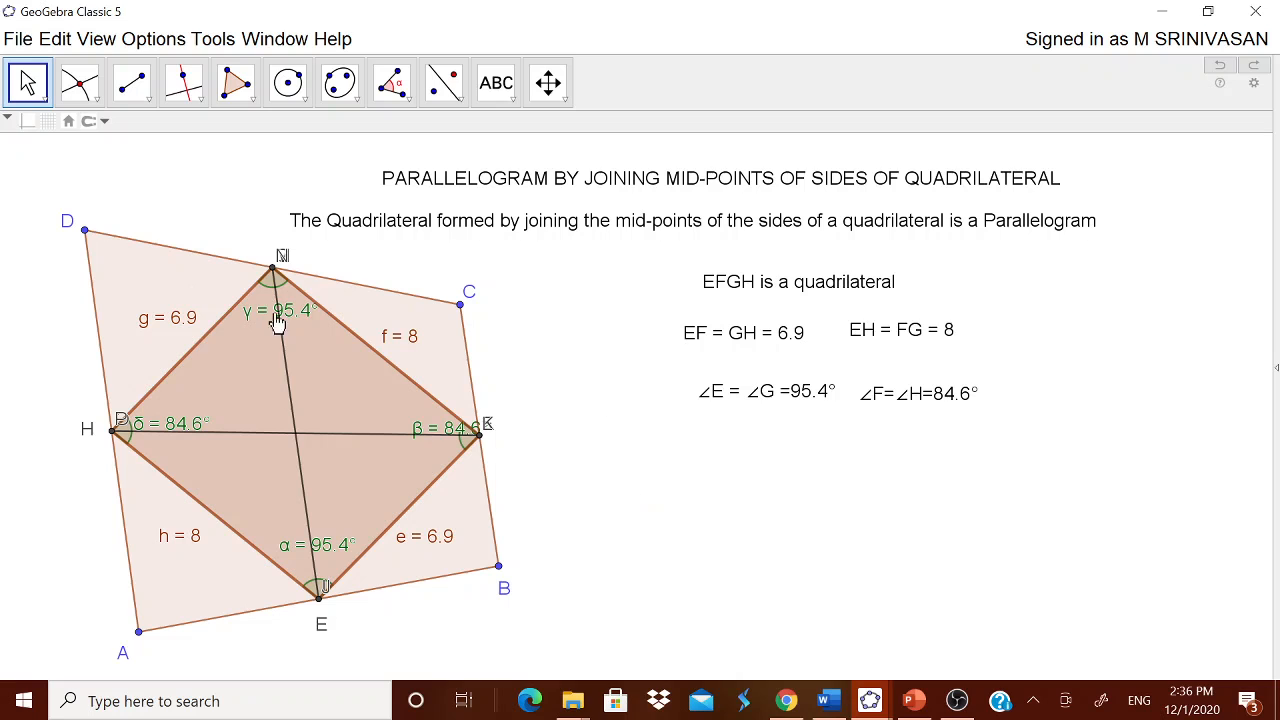
pyautogui.moveTo(480, 428)
pyautogui.mouseDown()
pyautogui.moveTo(508, 445)
pyautogui.moveTo(502, 419)
pyautogui.mouseUp()
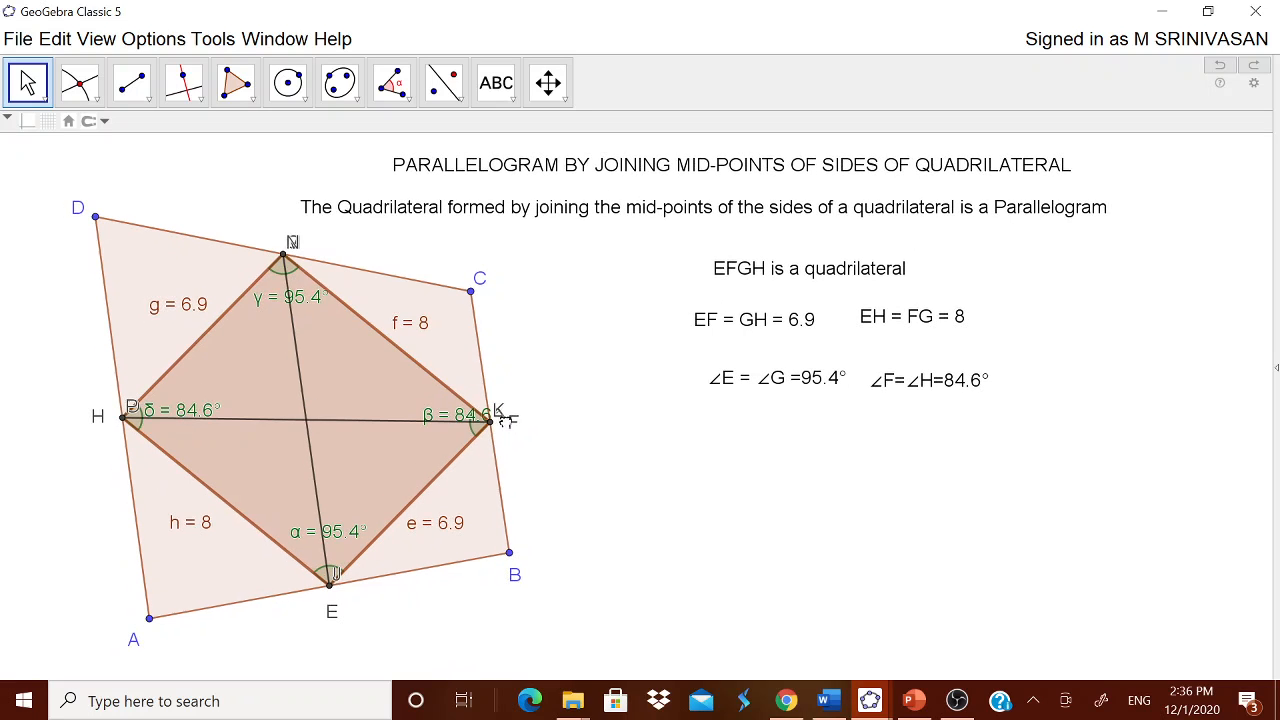
# Step: Create the intersection point of the two diagonals HF and GE inside EFGH
pyautogui.click(98, 94)
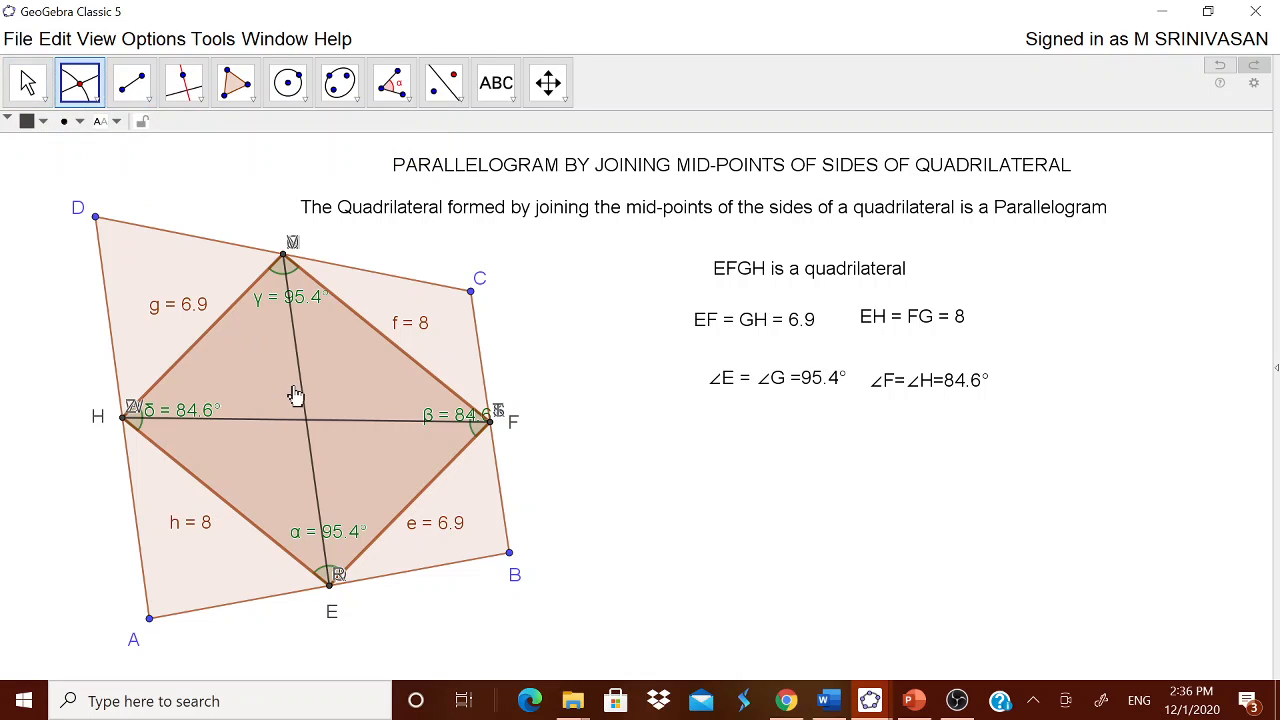
pyautogui.click(268, 424)
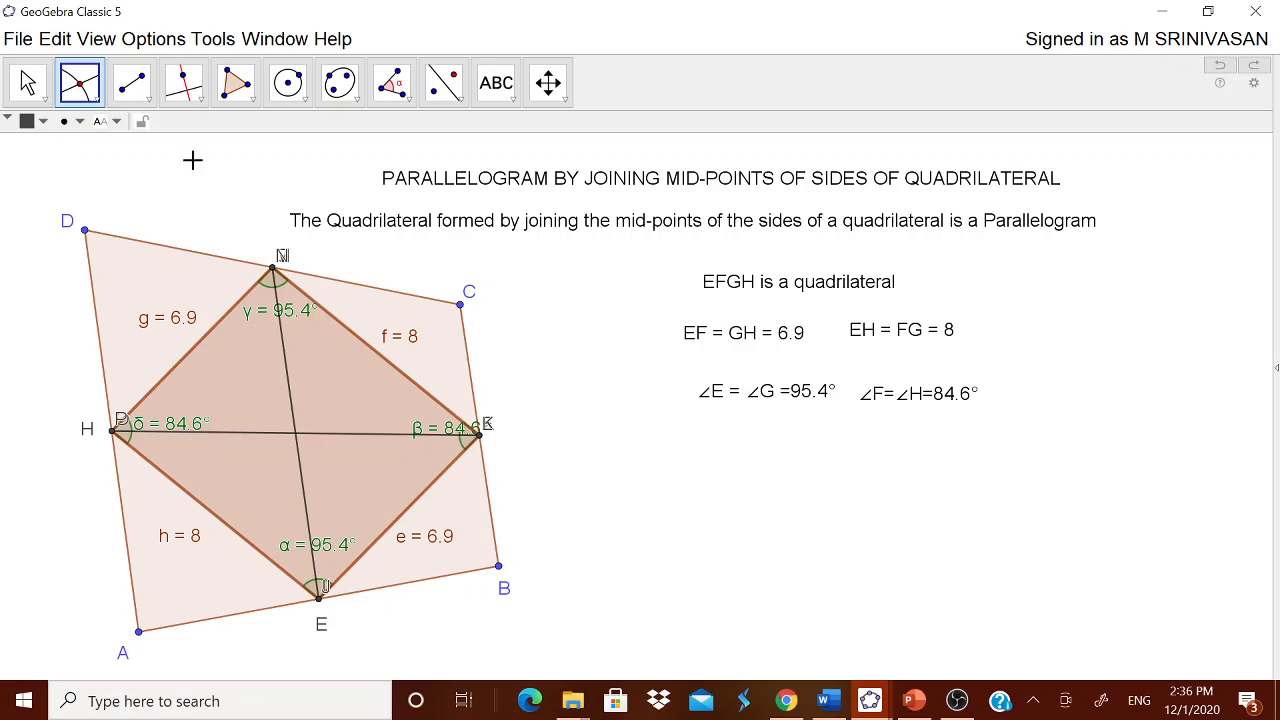
pyautogui.click(259, 436)
pyautogui.click(290, 400)
# Step: Draw segments joining the diagonals' intersection point Q to each of the vertices E, G, H and F
pyautogui.click(131, 84)
pyautogui.click(175, 173)
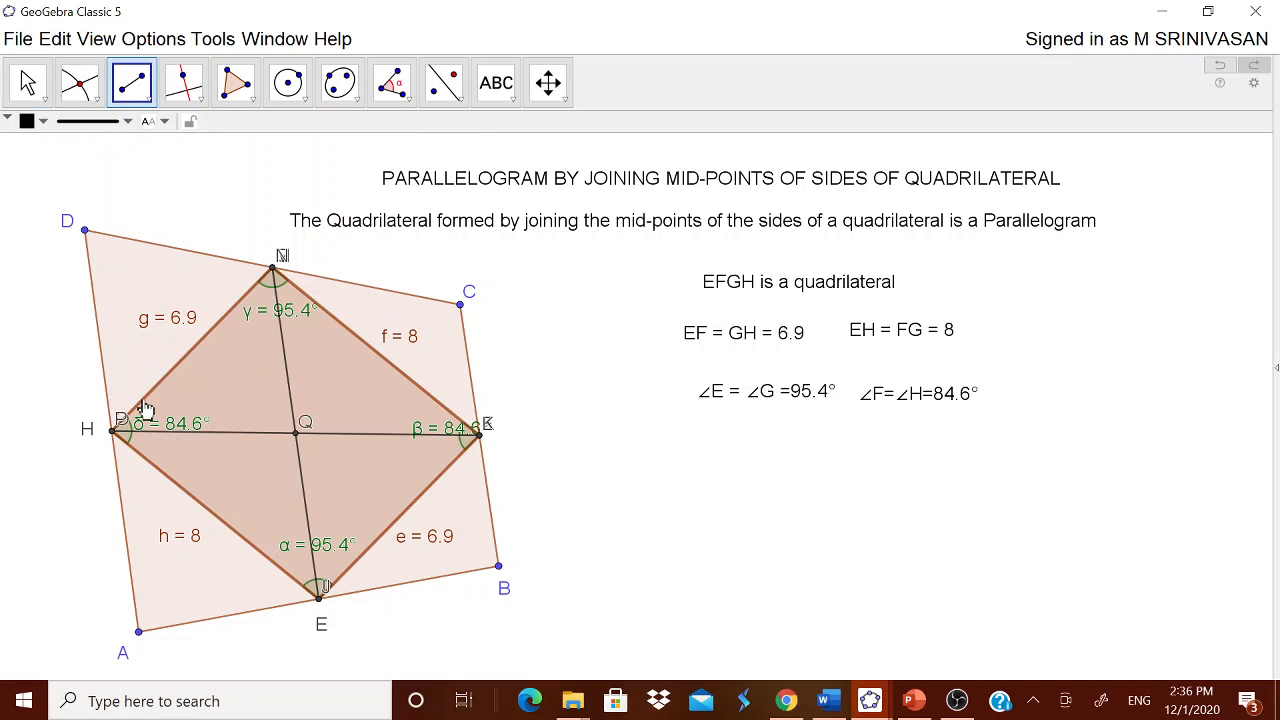
pyautogui.click(318, 598)
pyautogui.click(297, 433)
pyautogui.click(297, 433)
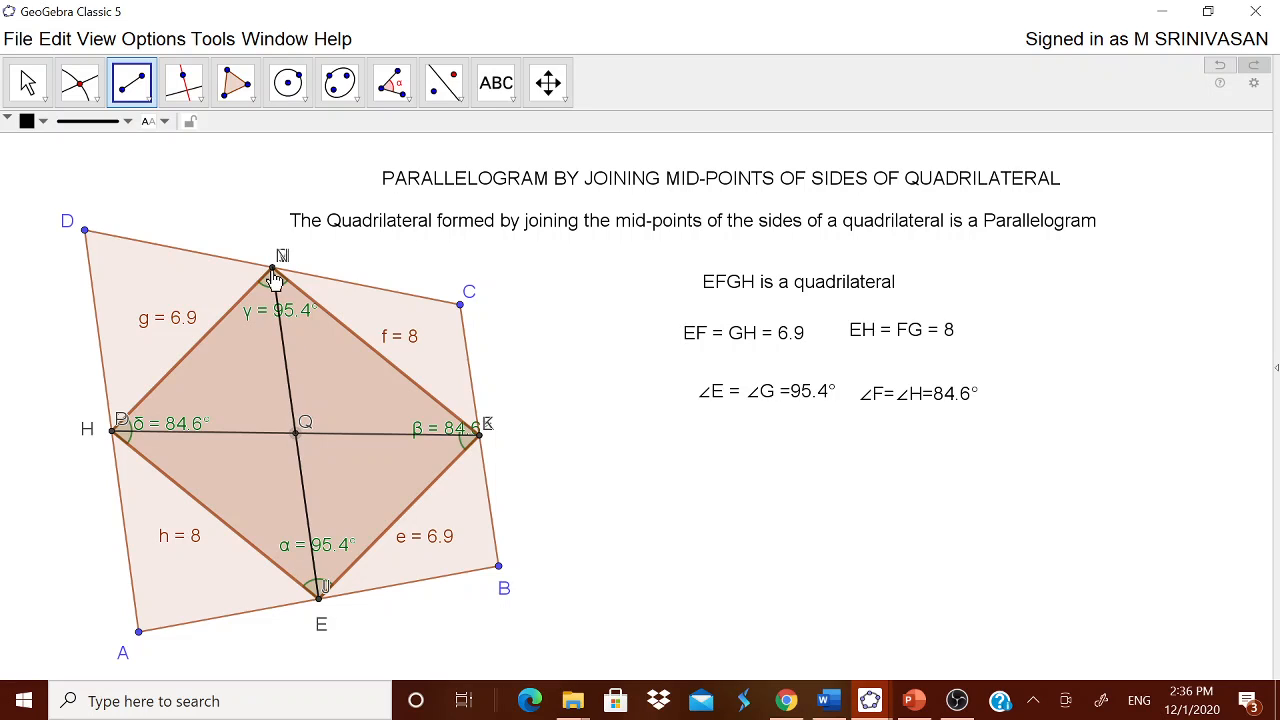
pyautogui.click(113, 432)
pyautogui.click(296, 434)
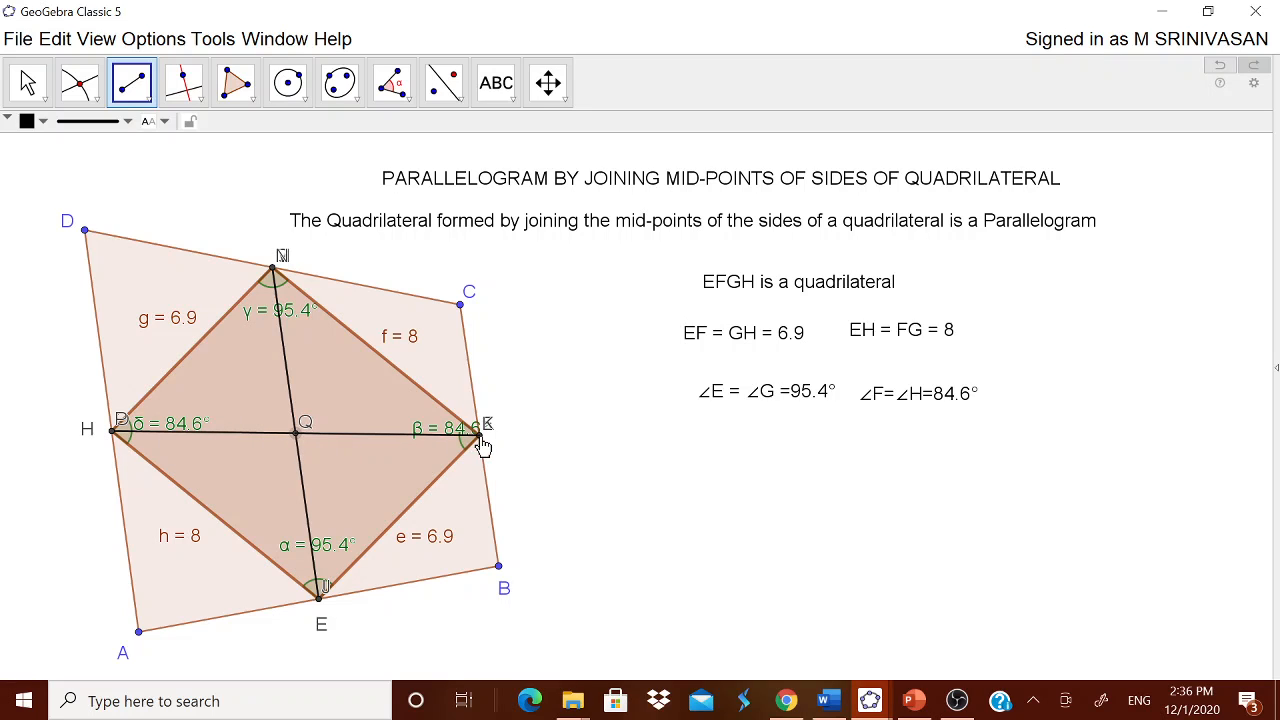
# Step: Shift the G label away from the overlapping labels at its vertex and show the Algebra view beside the graphics
pyautogui.click(27, 83)
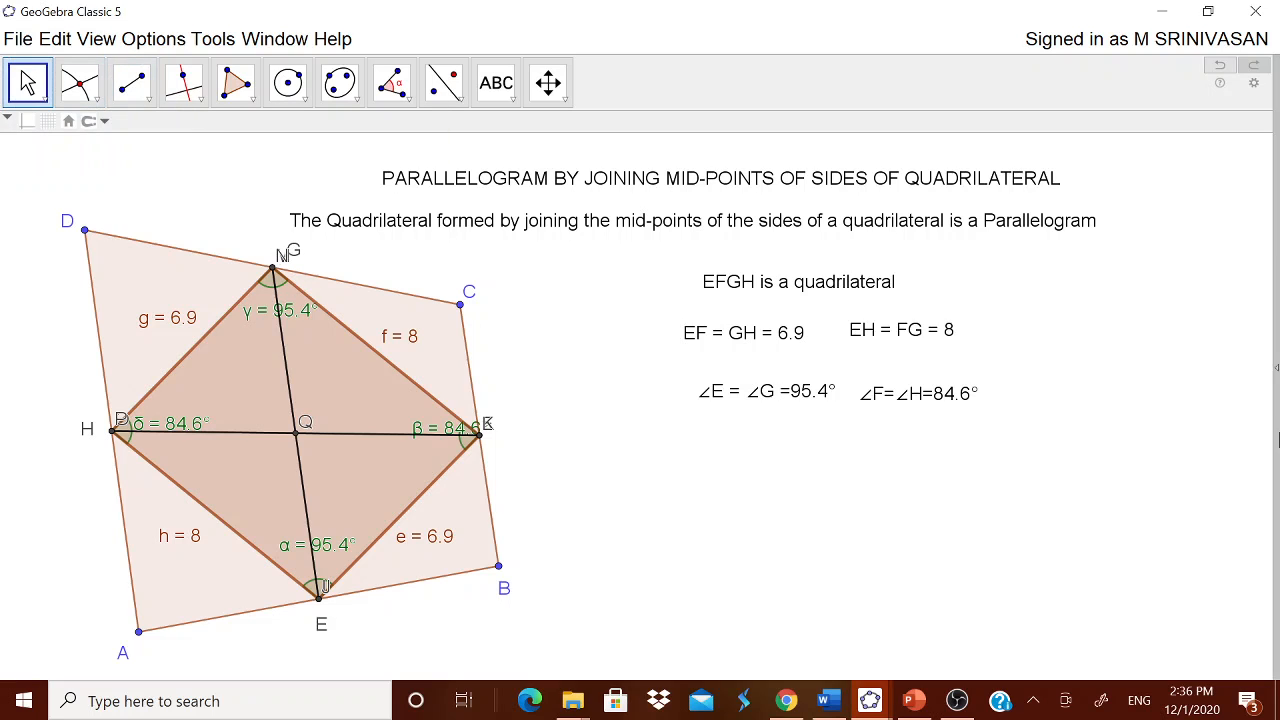
pyautogui.click(1276, 371)
pyautogui.click(1197, 316)
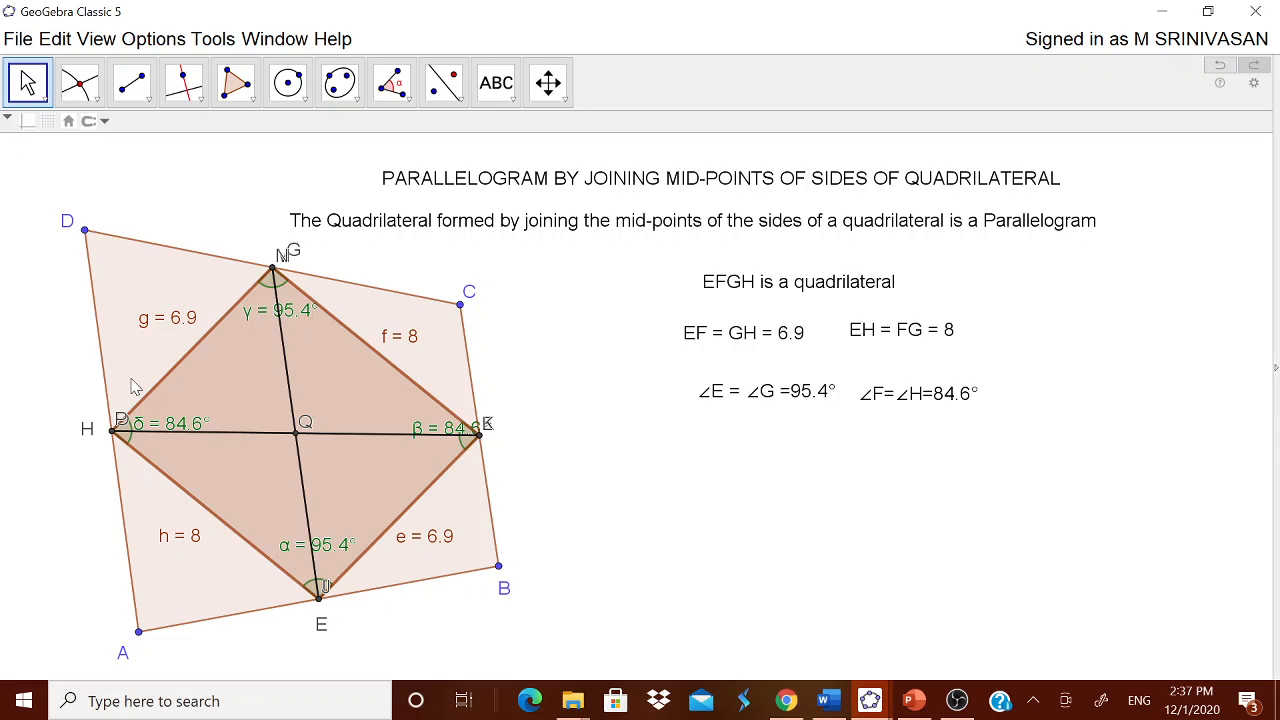
# Step: Show the label of segment EQ as its value
pyautogui.scroll(-8, 135, 387)
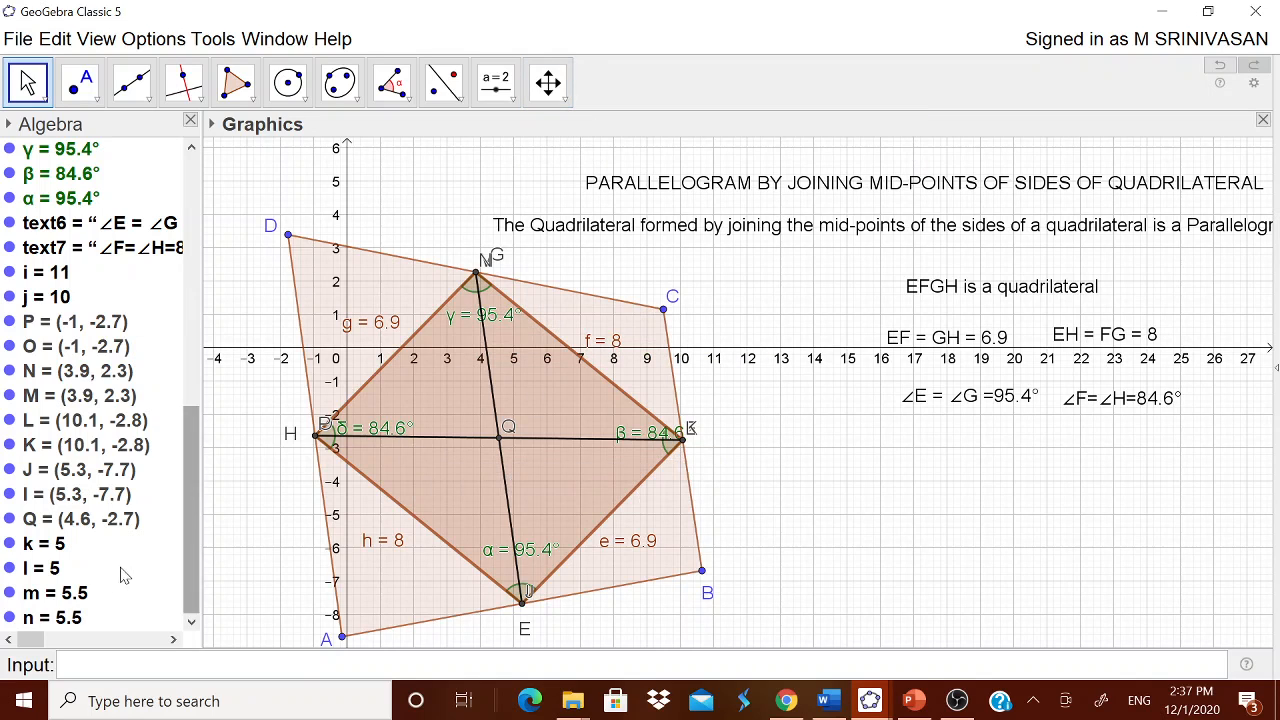
pyautogui.rightClick(50, 550)
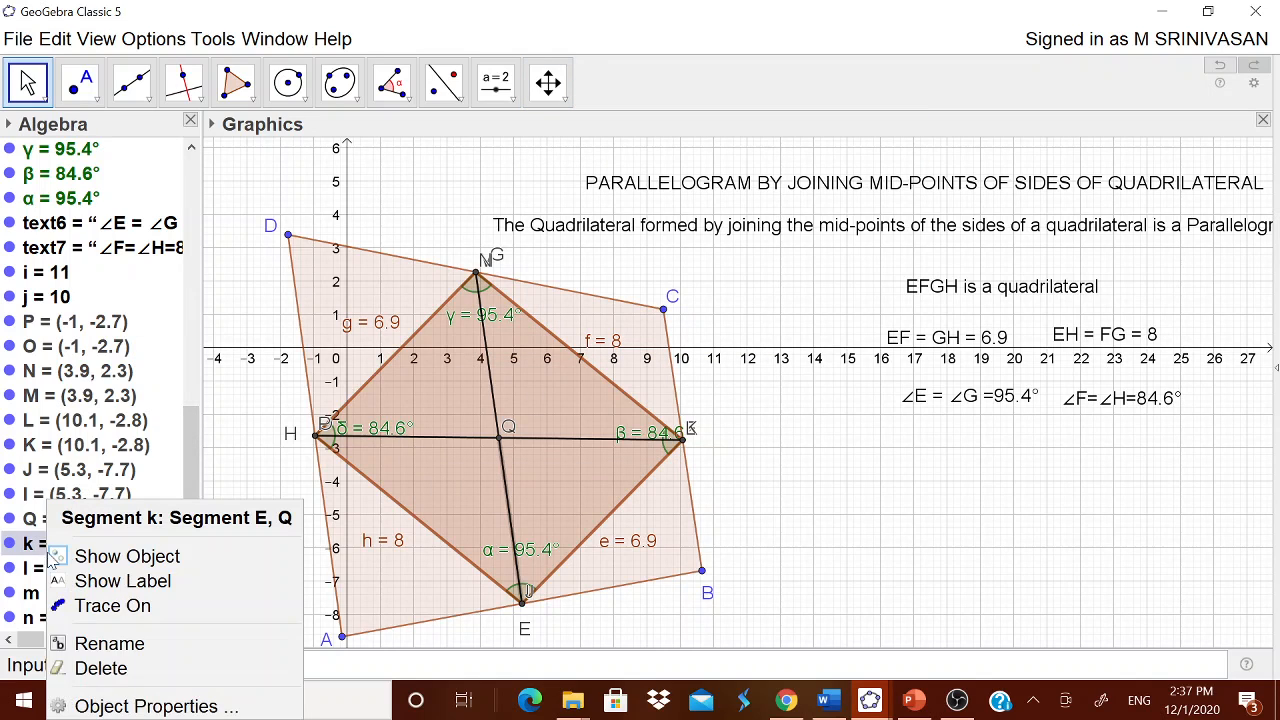
pyautogui.click(105, 706)
pyautogui.click(1172, 395)
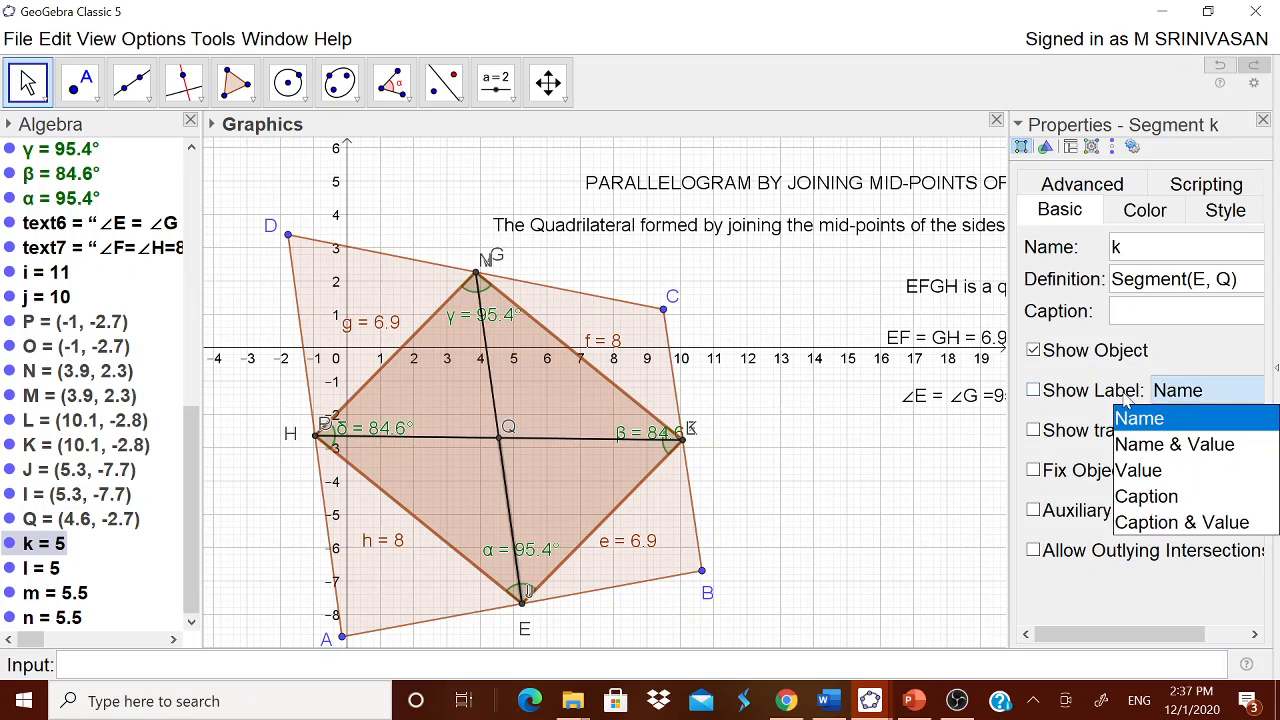
pyautogui.click(1123, 395)
pyautogui.click(1176, 393)
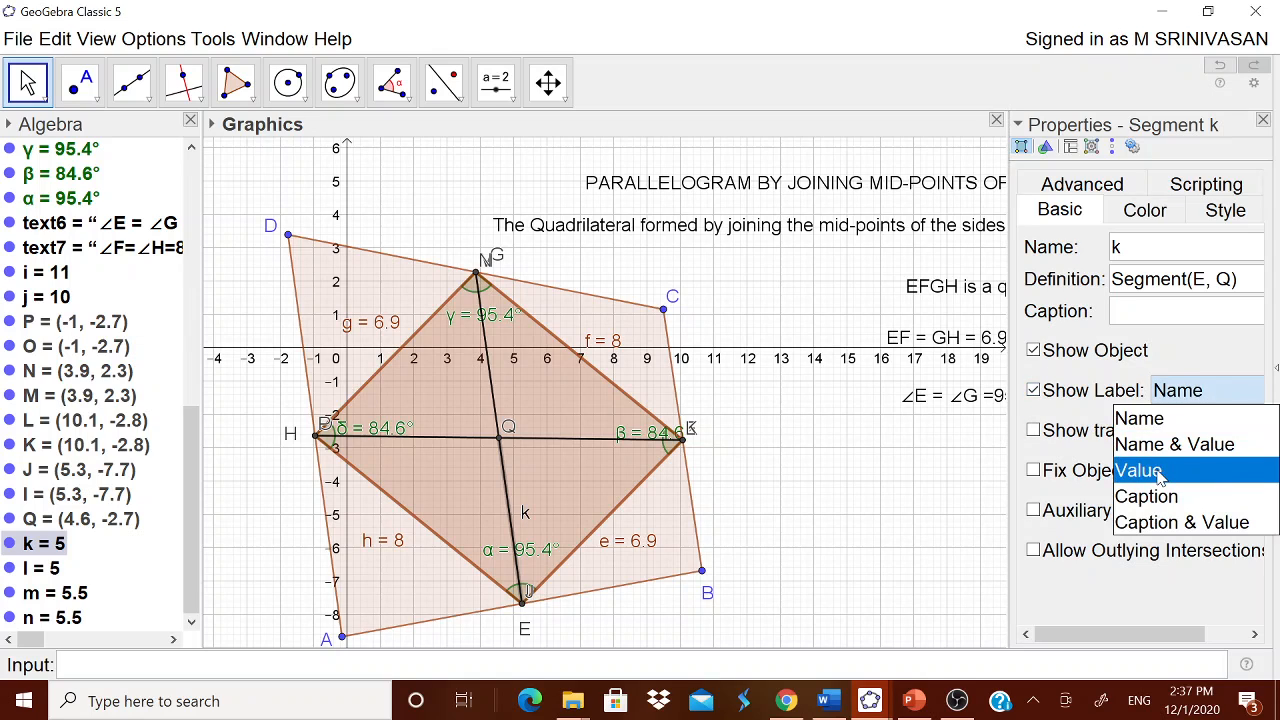
pyautogui.click(1160, 471)
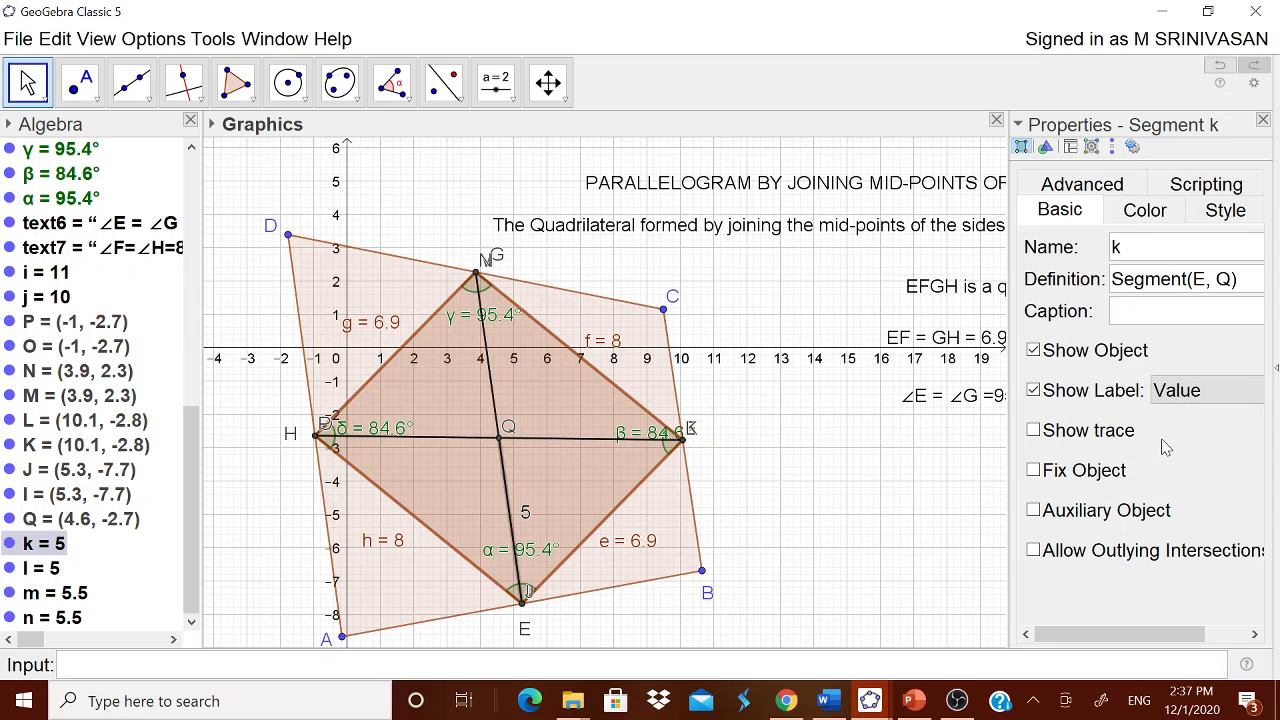
# Step: Show the label of segment QG as its value
pyautogui.rightClick(47, 569)
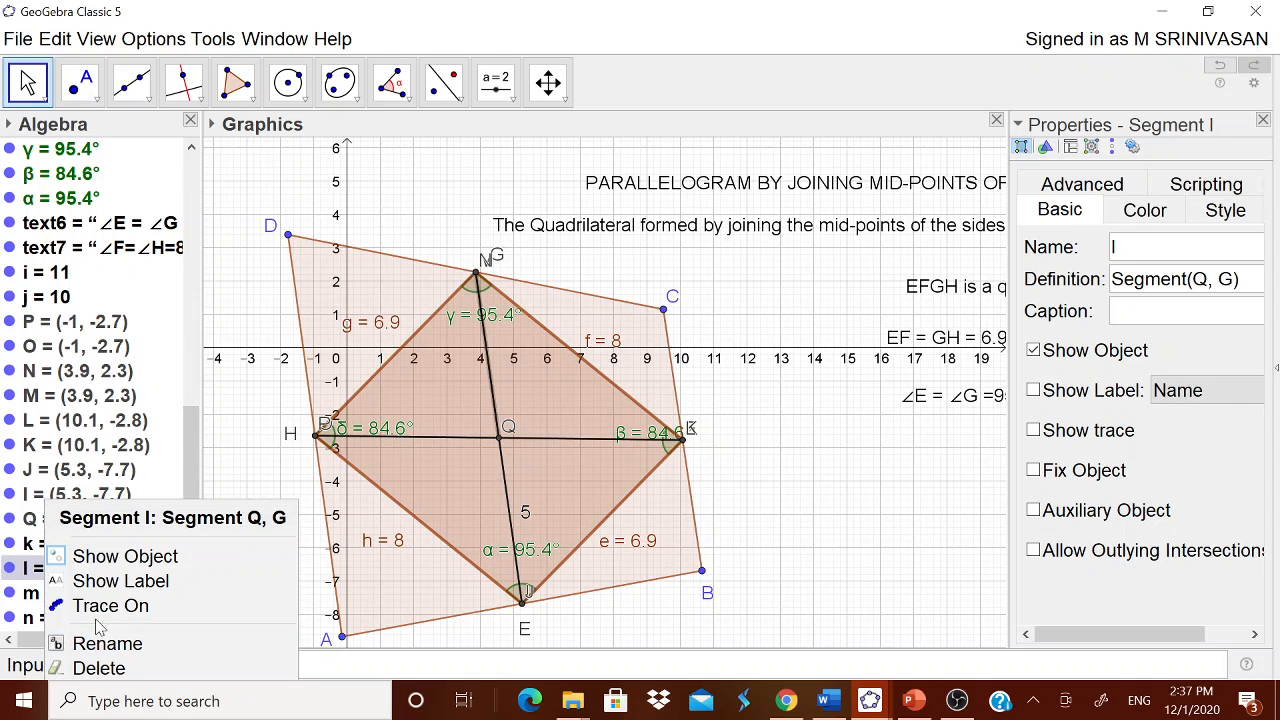
pyautogui.click(28, 568)
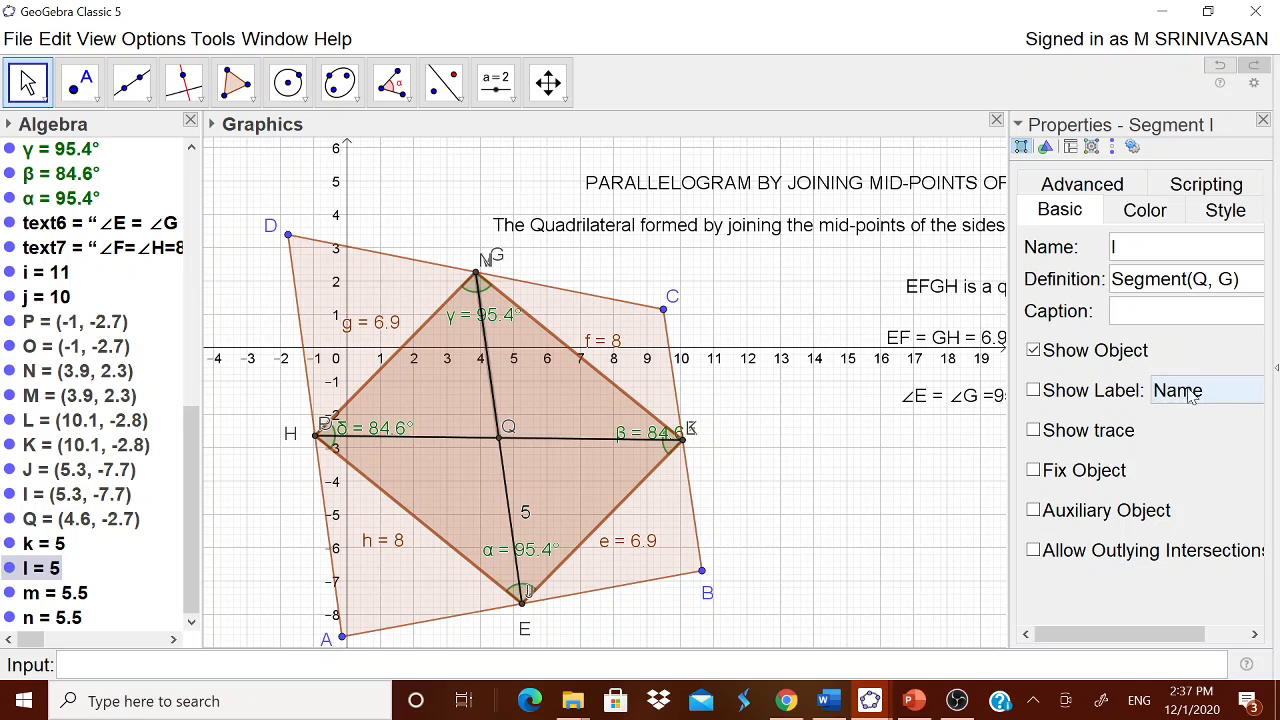
pyautogui.click(1119, 392)
pyautogui.click(1201, 396)
pyautogui.click(1160, 470)
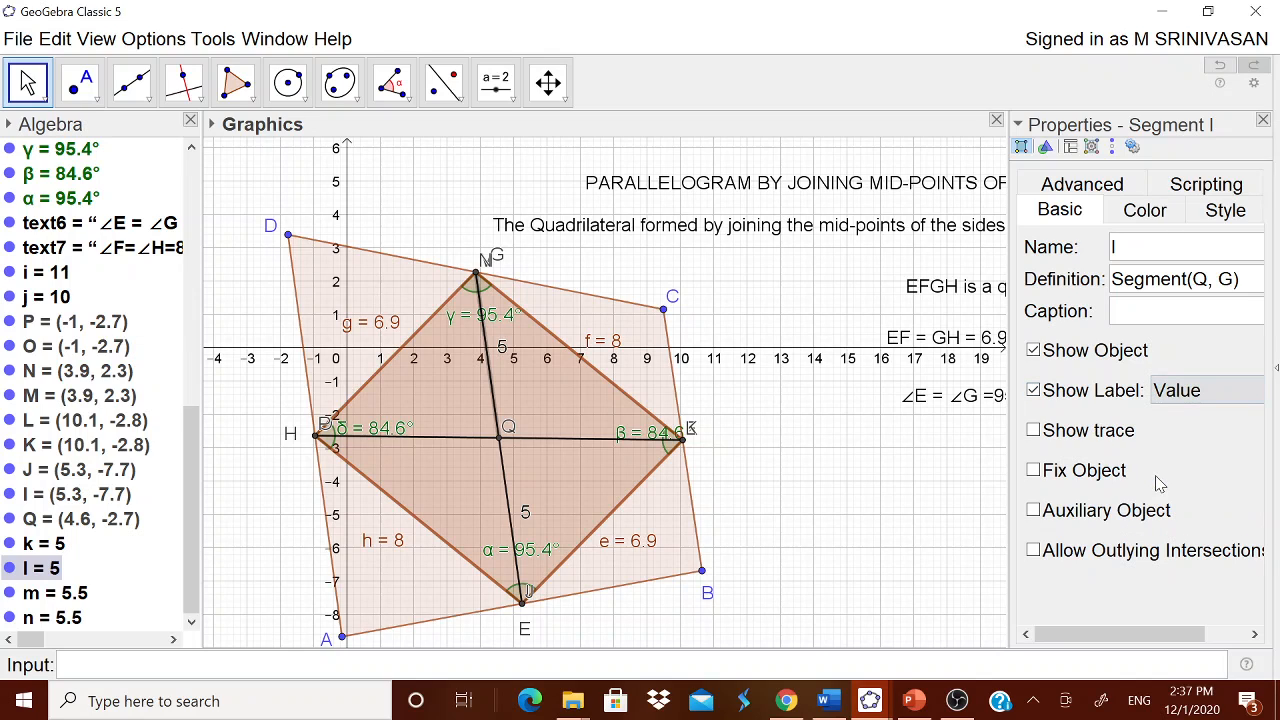
# Step: Show the label of segment HQ as its value
pyautogui.rightClick(85, 598)
pyautogui.click(240, 703)
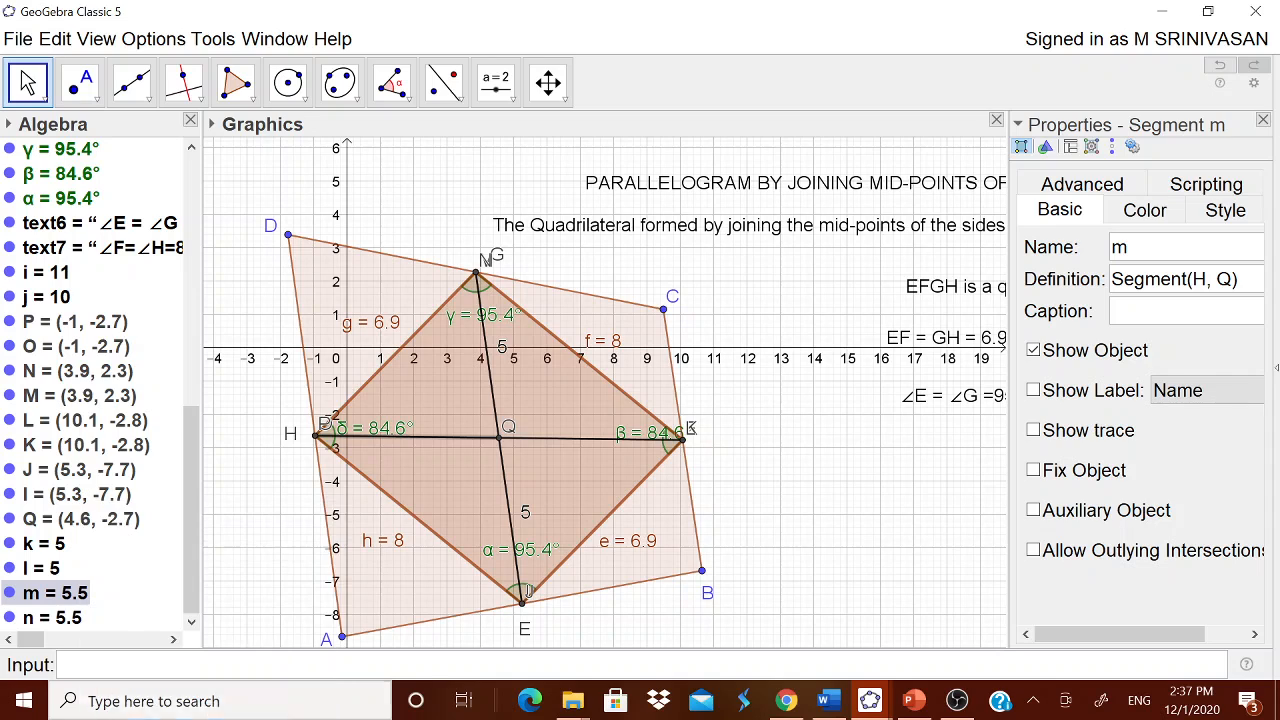
pyautogui.click(1080, 390)
pyautogui.click(1177, 390)
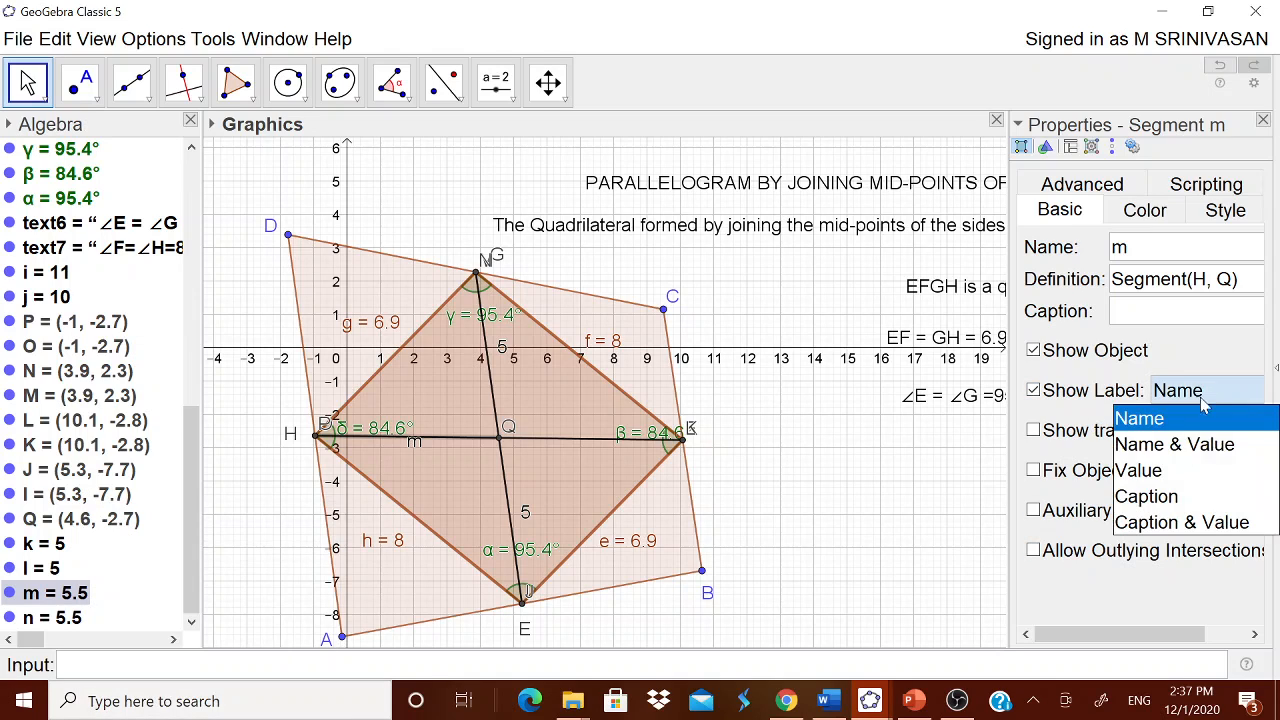
pyautogui.click(1168, 468)
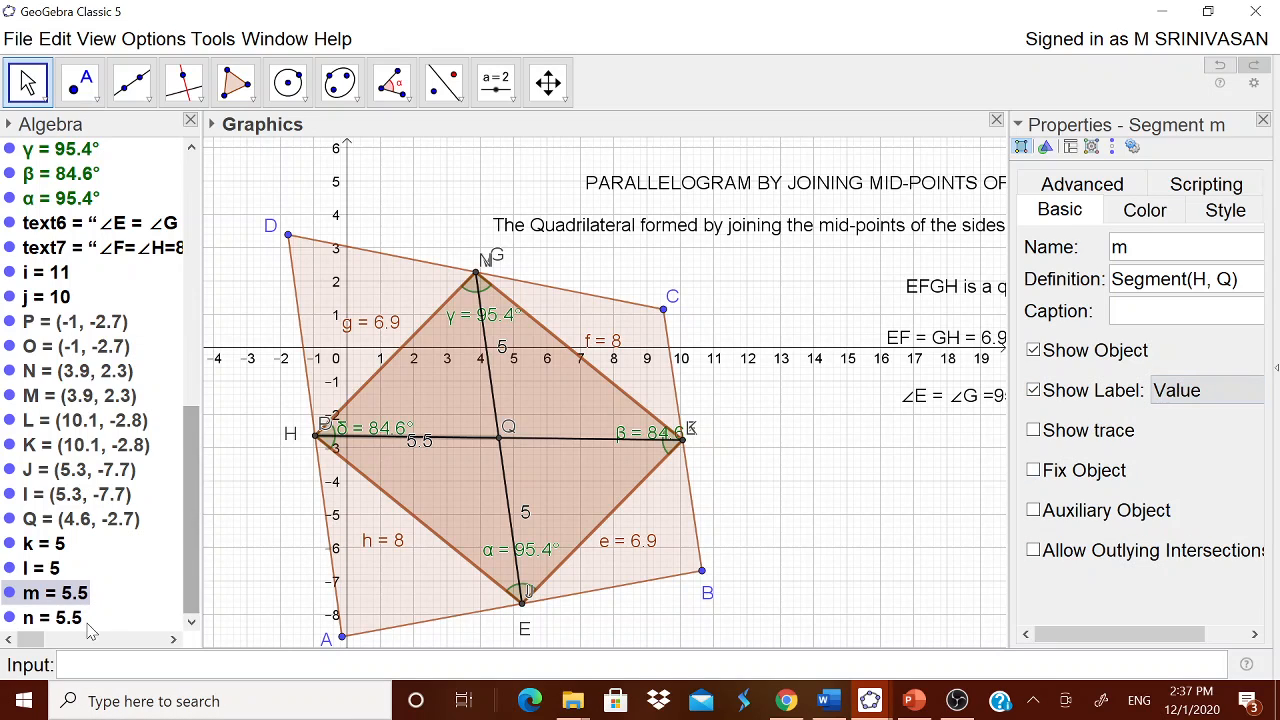
# Step: Show the label of segment QF as its value and close the object properties
pyautogui.click(55, 618)
pyautogui.click(1083, 390)
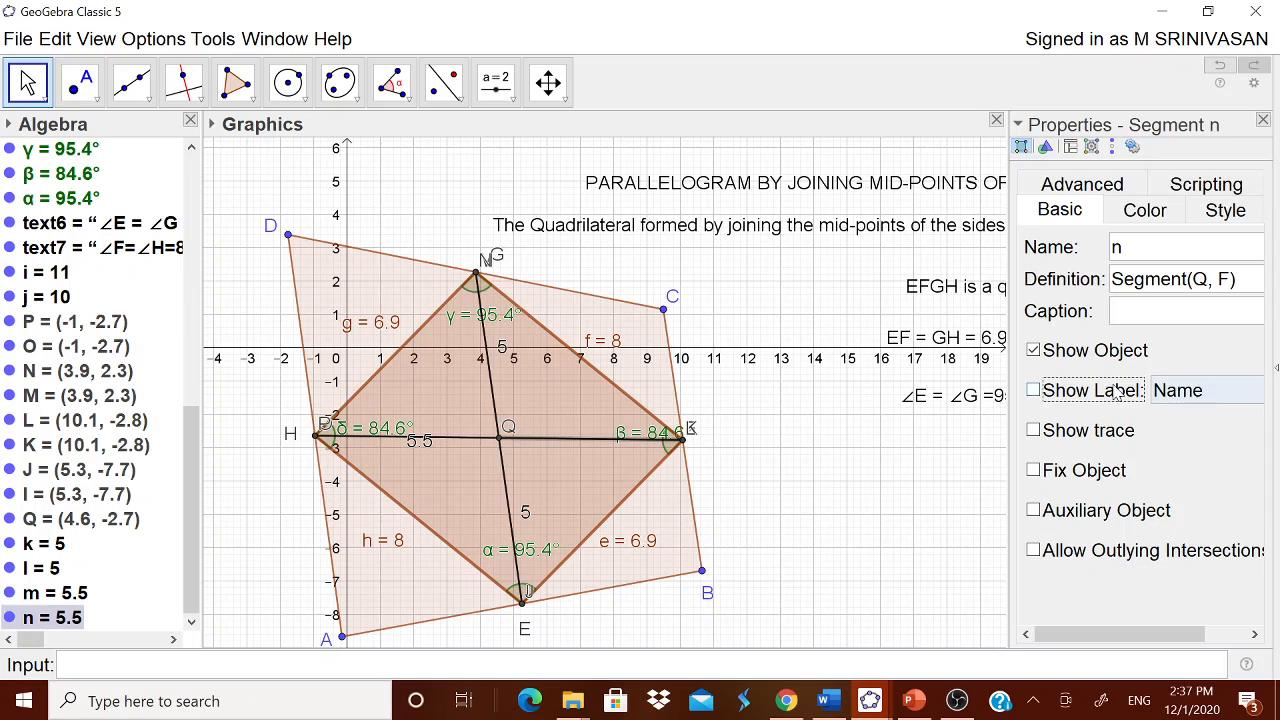
pyautogui.click(1175, 390)
pyautogui.click(1168, 468)
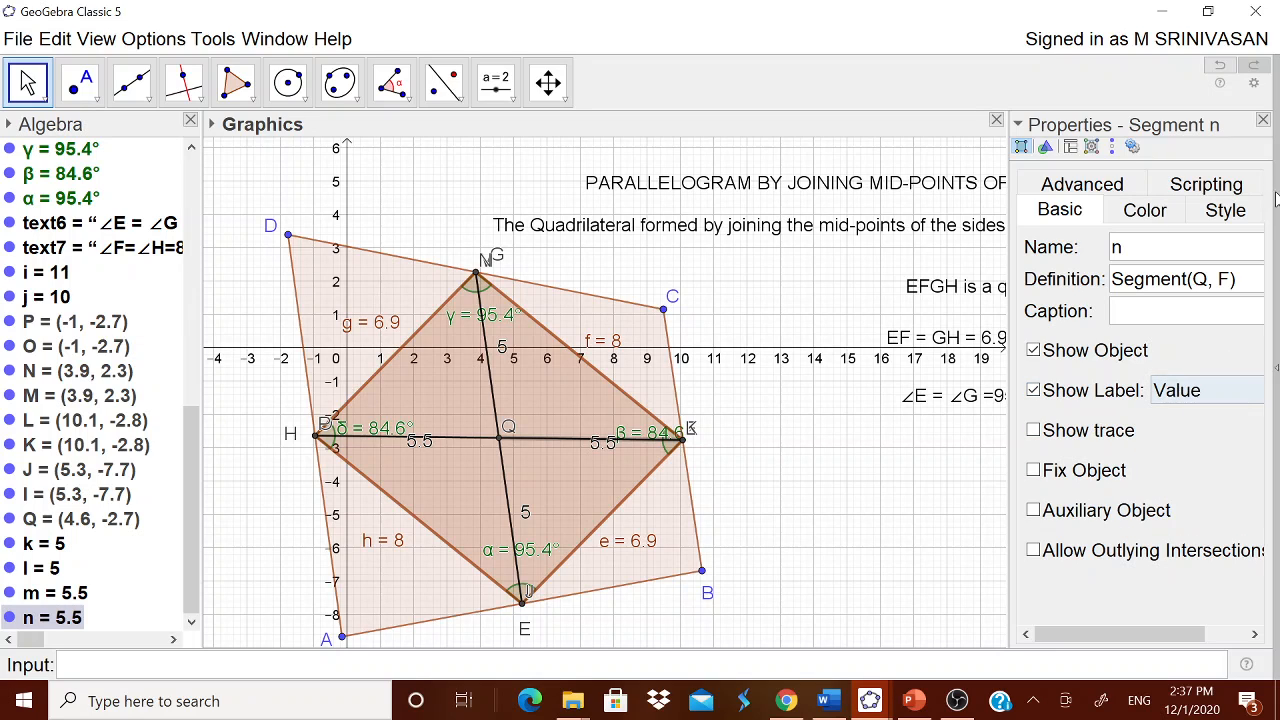
pyautogui.click(1264, 120)
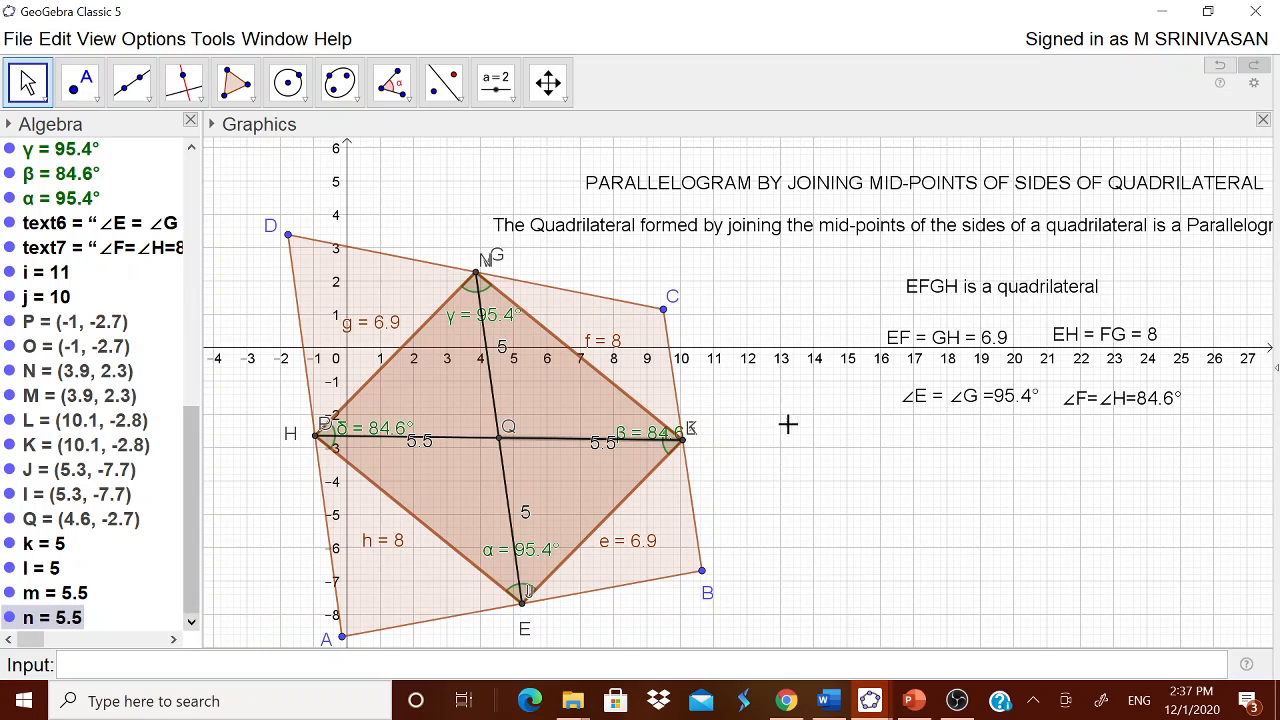
# Step: Add the dynamic text "EQ = GQ=" linked to segment k below the angle equalities
pyautogui.click(496, 82)
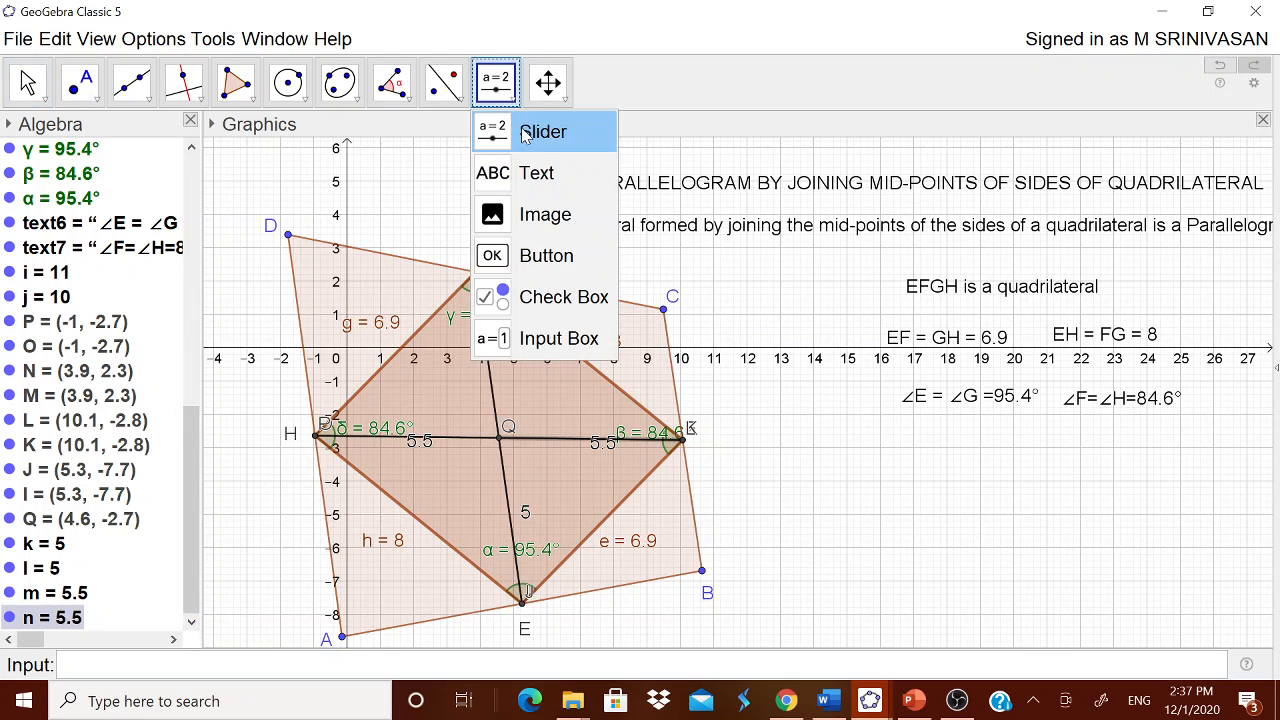
pyautogui.click(528, 175)
pyautogui.click(892, 466)
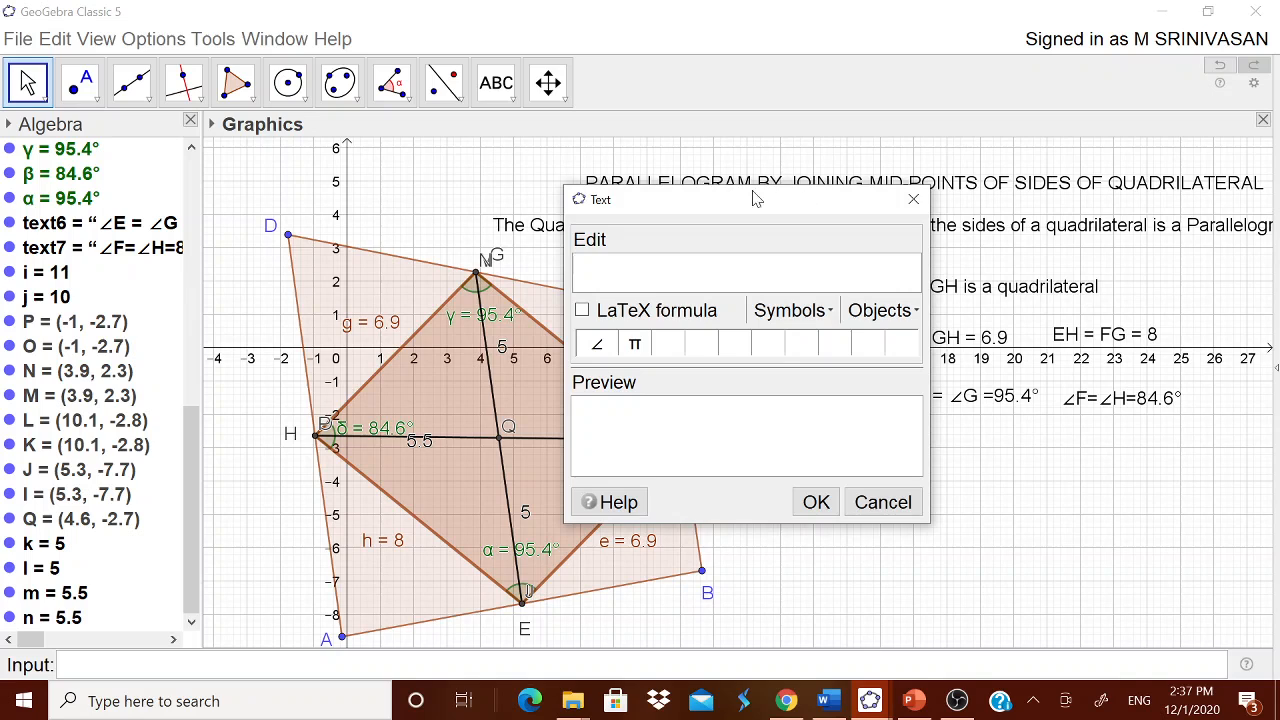
pyautogui.moveTo(757, 198); pyautogui.dragTo(928, 218)
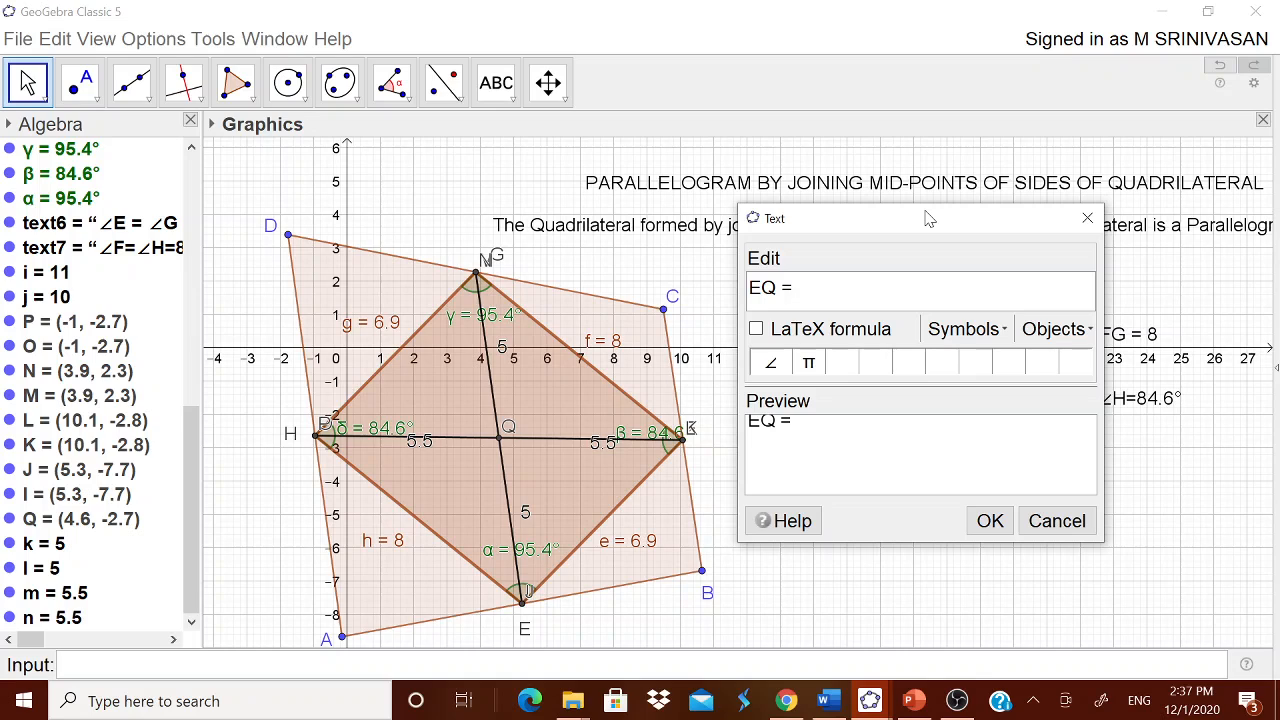
pyautogui.write('GQ=')
pyautogui.click(1055, 329)
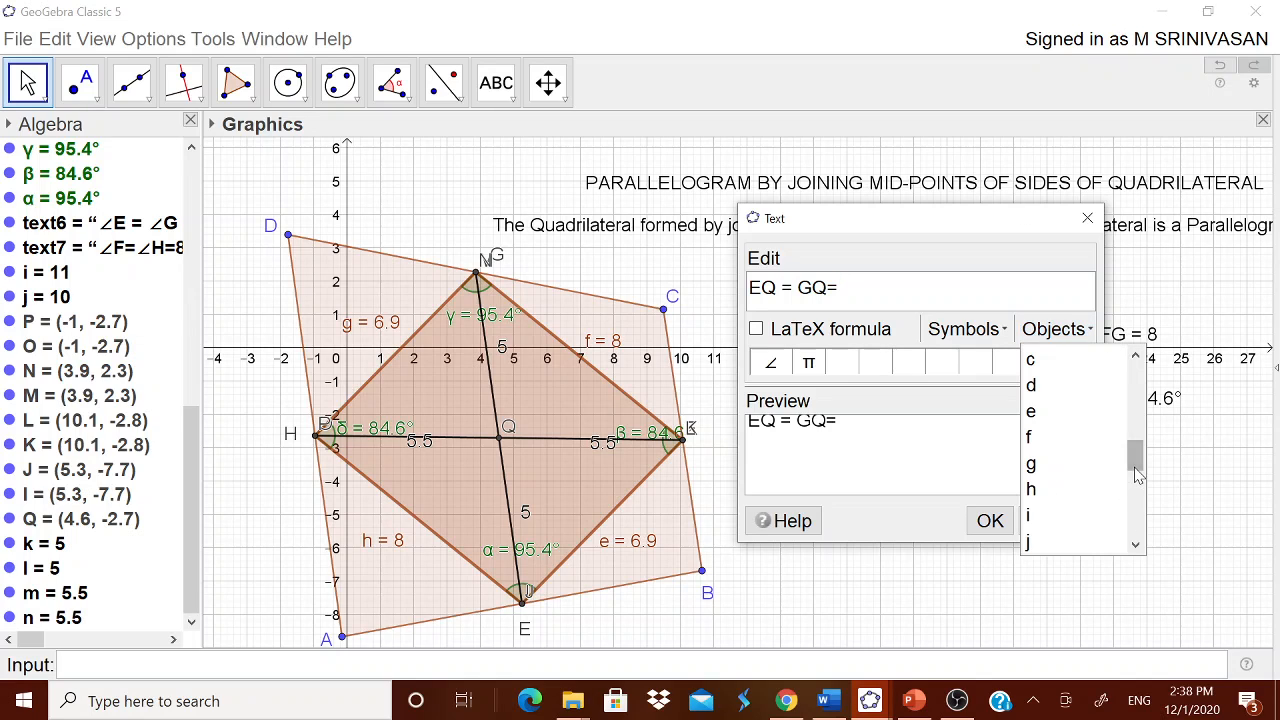
pyautogui.scroll(-2, 1130, 505)
pyautogui.click(1031, 411)
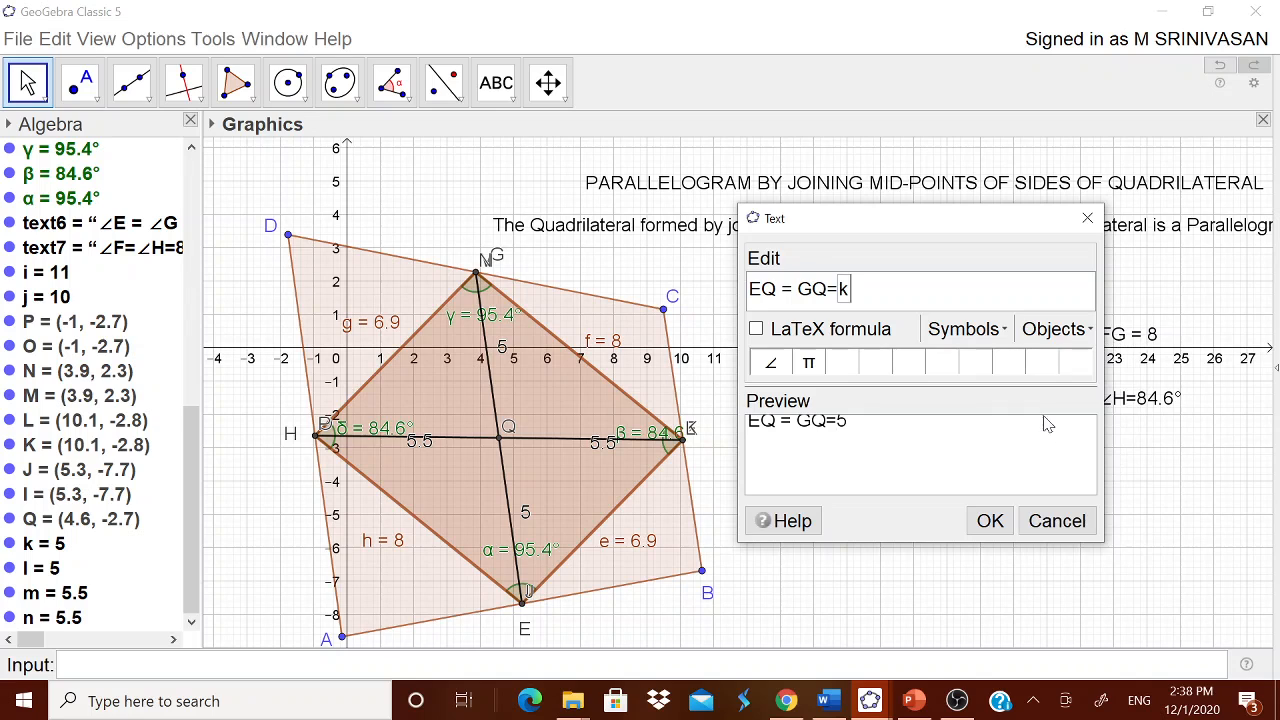
pyautogui.click(990, 521)
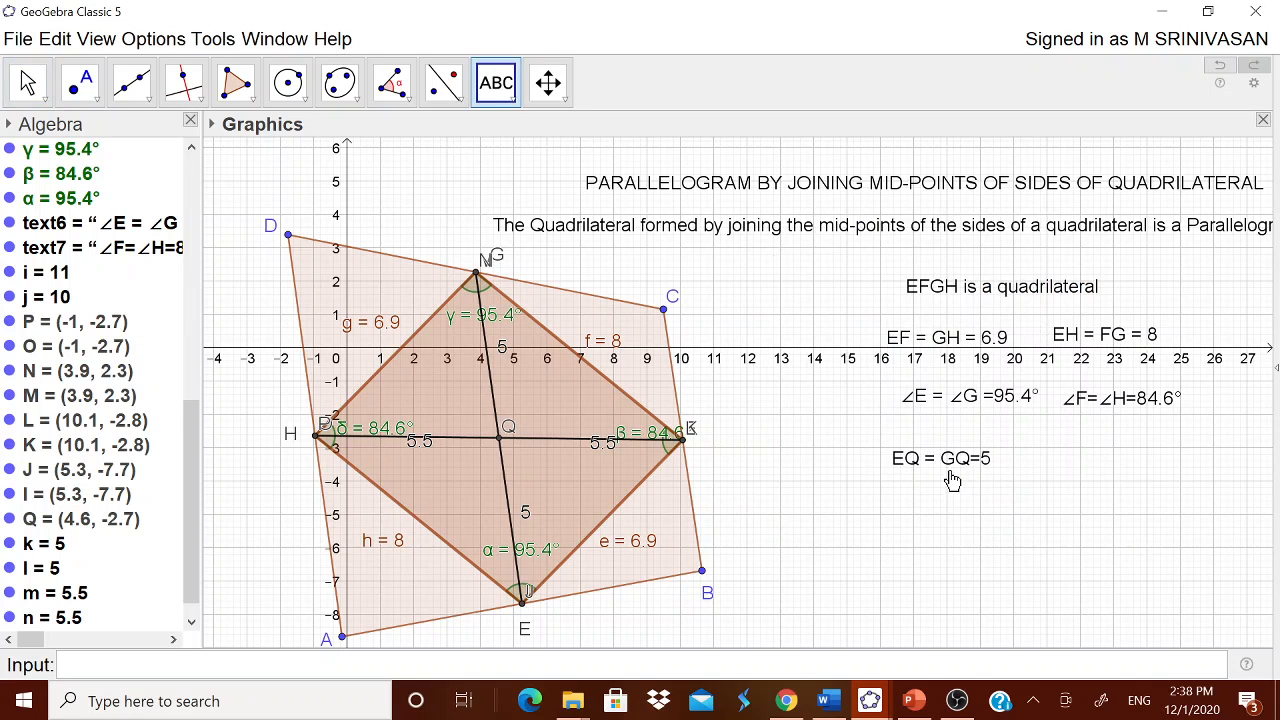
# Step: Add the dynamic text "HQ=FQ=" linked to segment m and place it beside the EQ = GQ text
pyautogui.click(1000, 571)
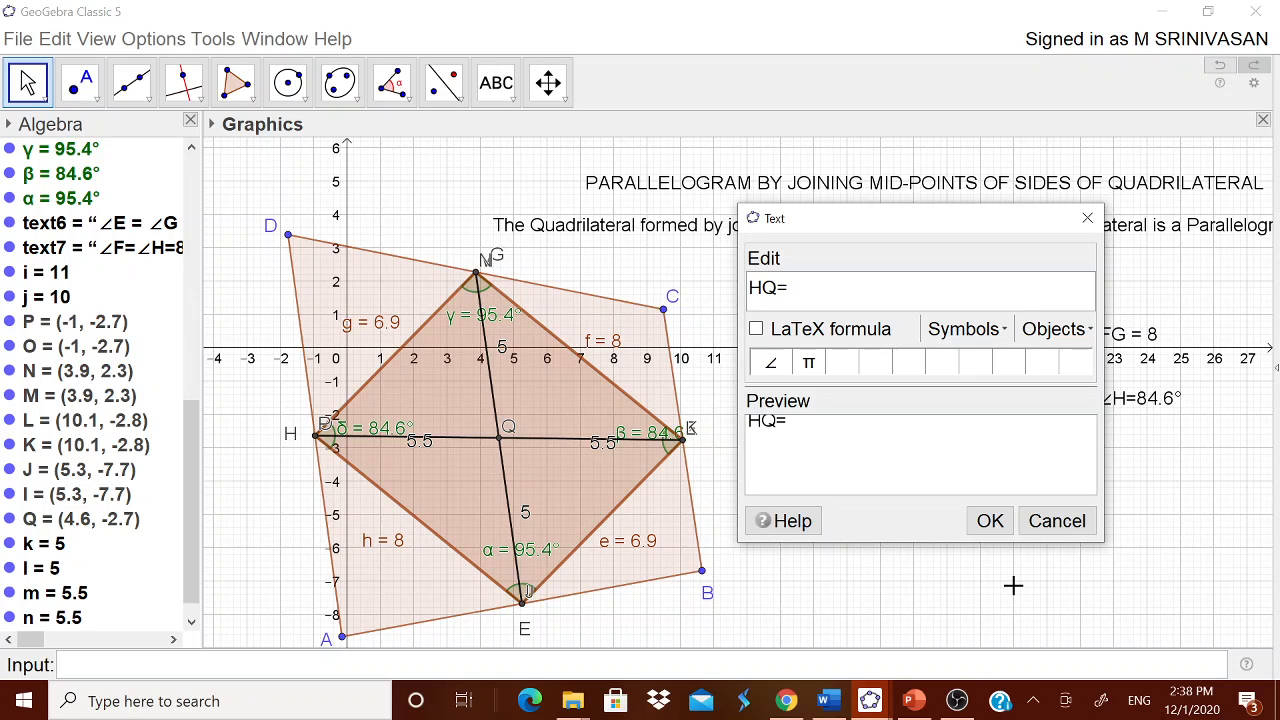
pyautogui.write('HQ=FQ=')
pyautogui.click(1073, 331)
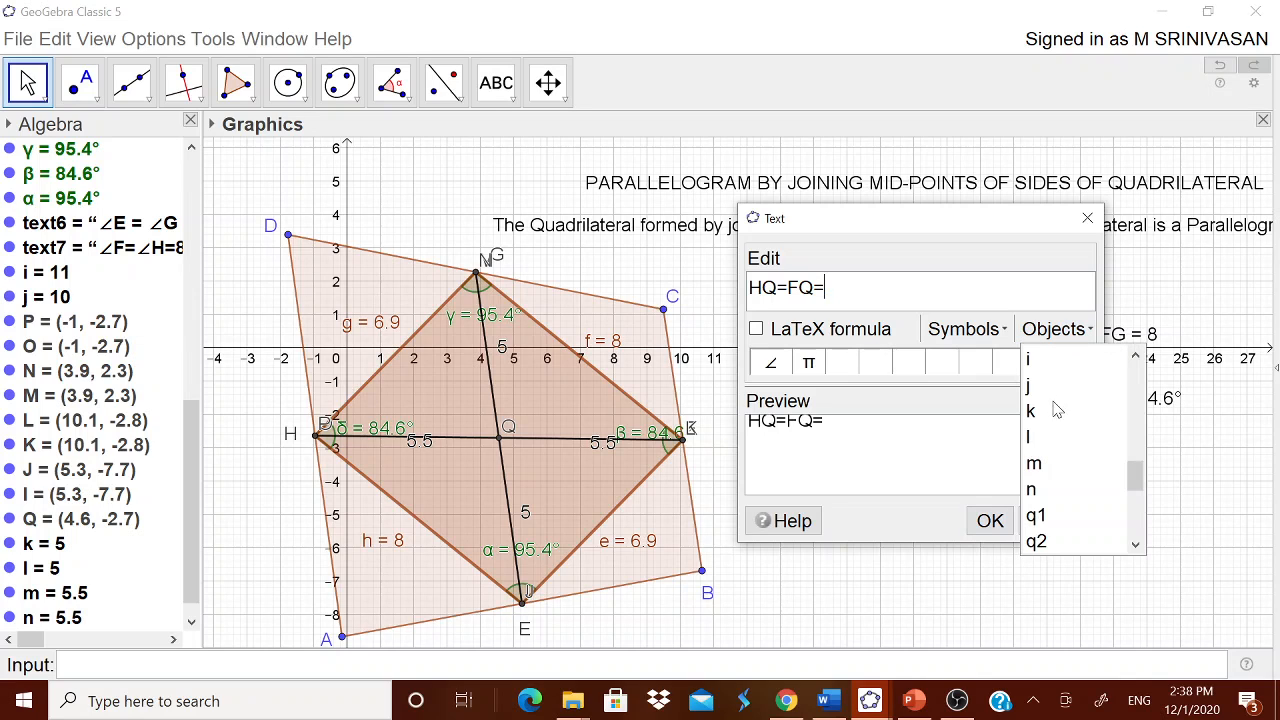
pyautogui.click(1034, 463)
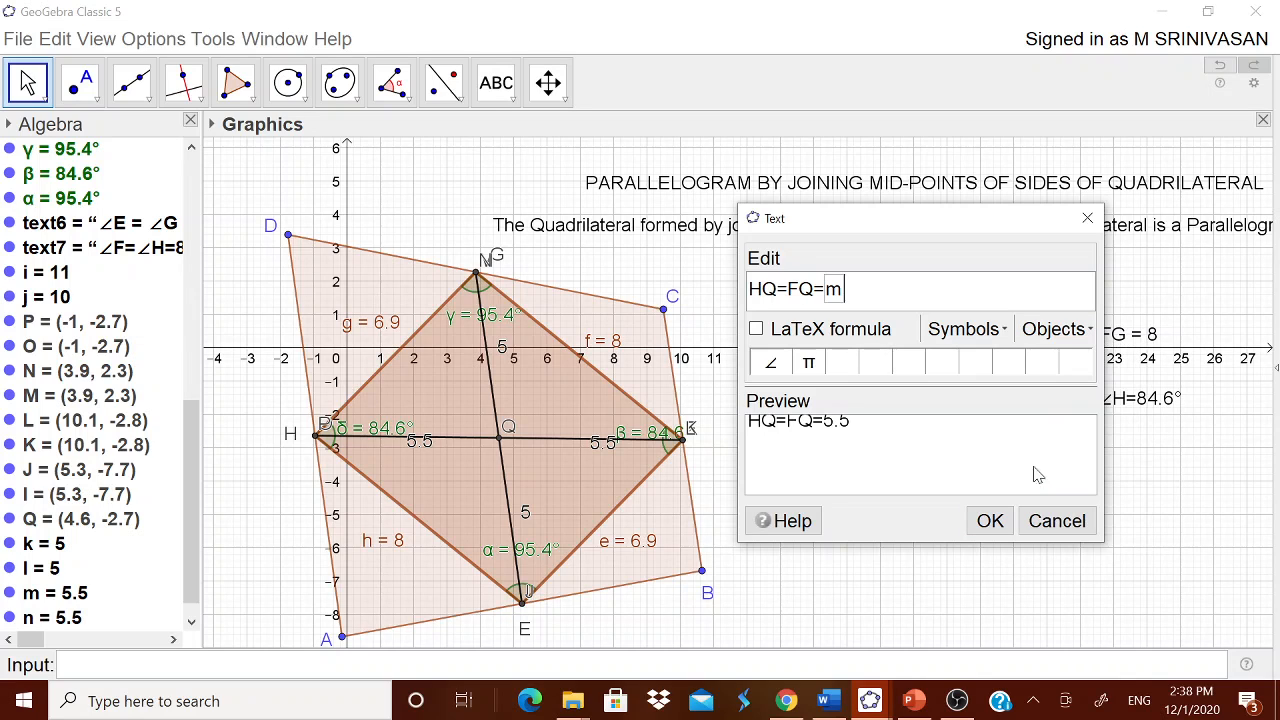
pyautogui.click(987, 520)
pyautogui.moveTo(890, 512); pyautogui.dragTo(1129, 438)
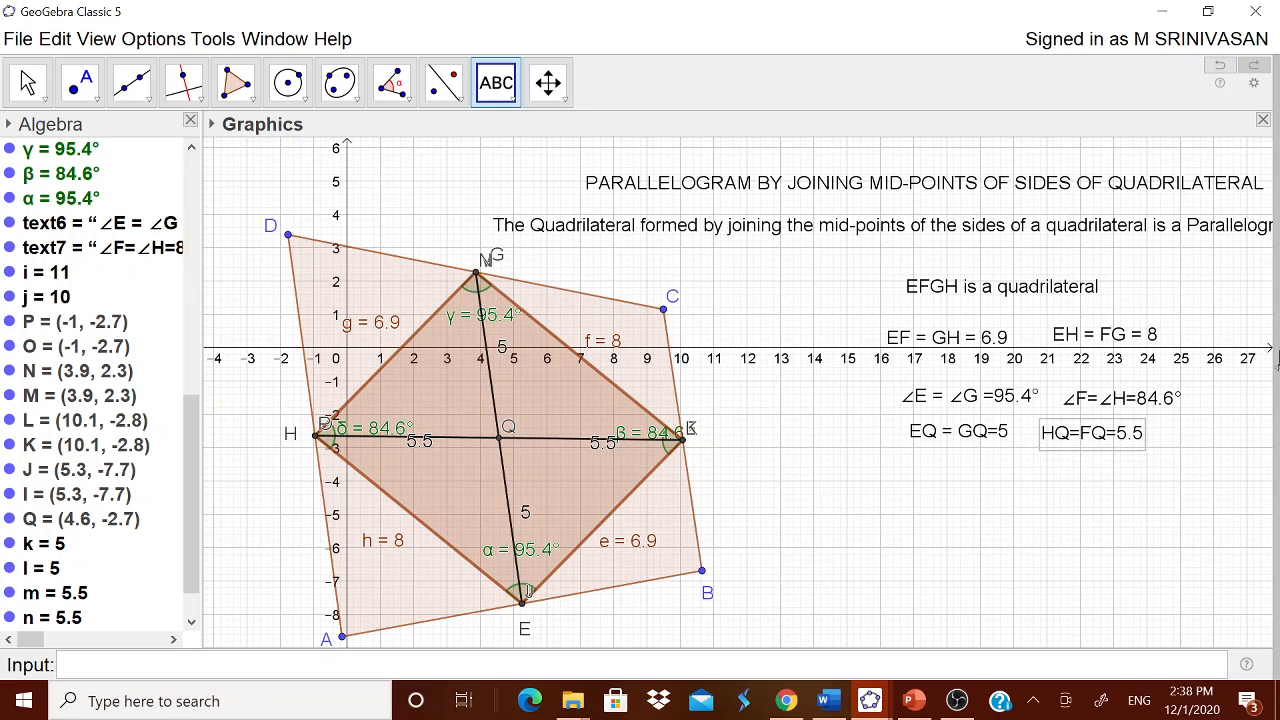
# Step: Switch back to the graphics-only geometry layout and place the text "IN EFGH" centred below the diagonal equalities
pyautogui.click(1277, 372)
pyautogui.click(1182, 368)
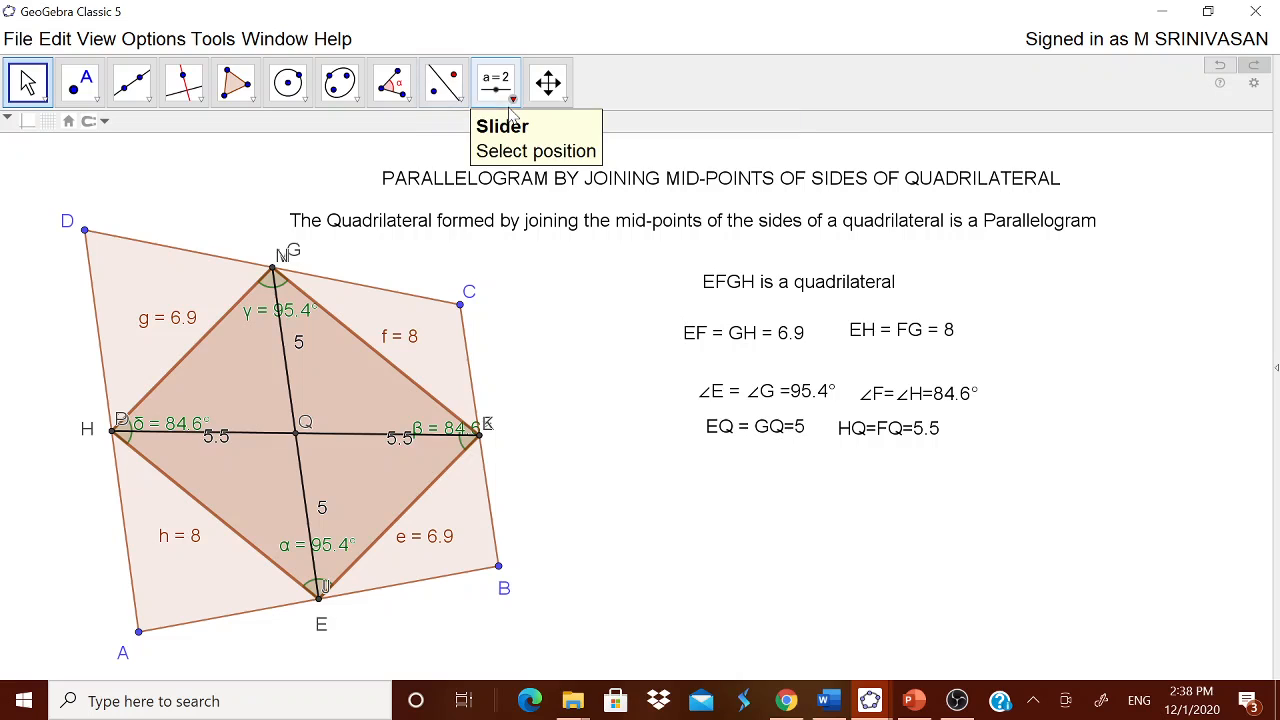
pyautogui.click(512, 98)
pyautogui.click(537, 171)
pyautogui.click(704, 490)
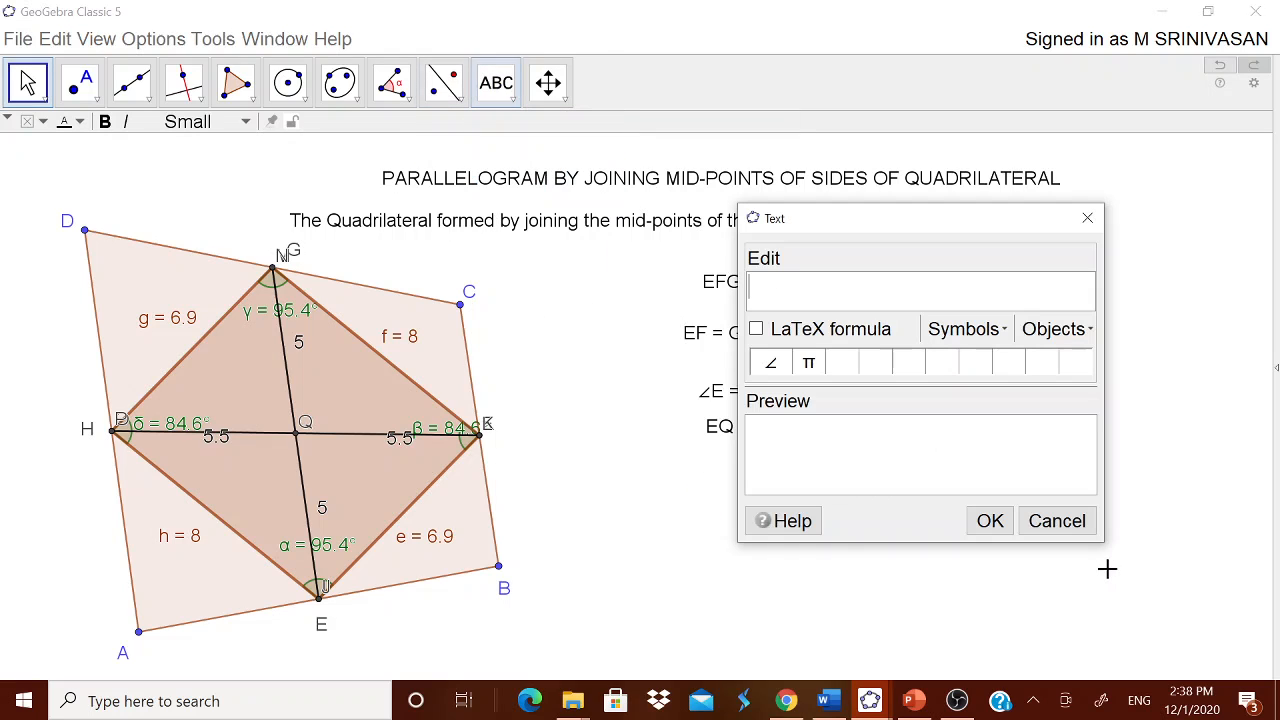
pyautogui.write('IN')
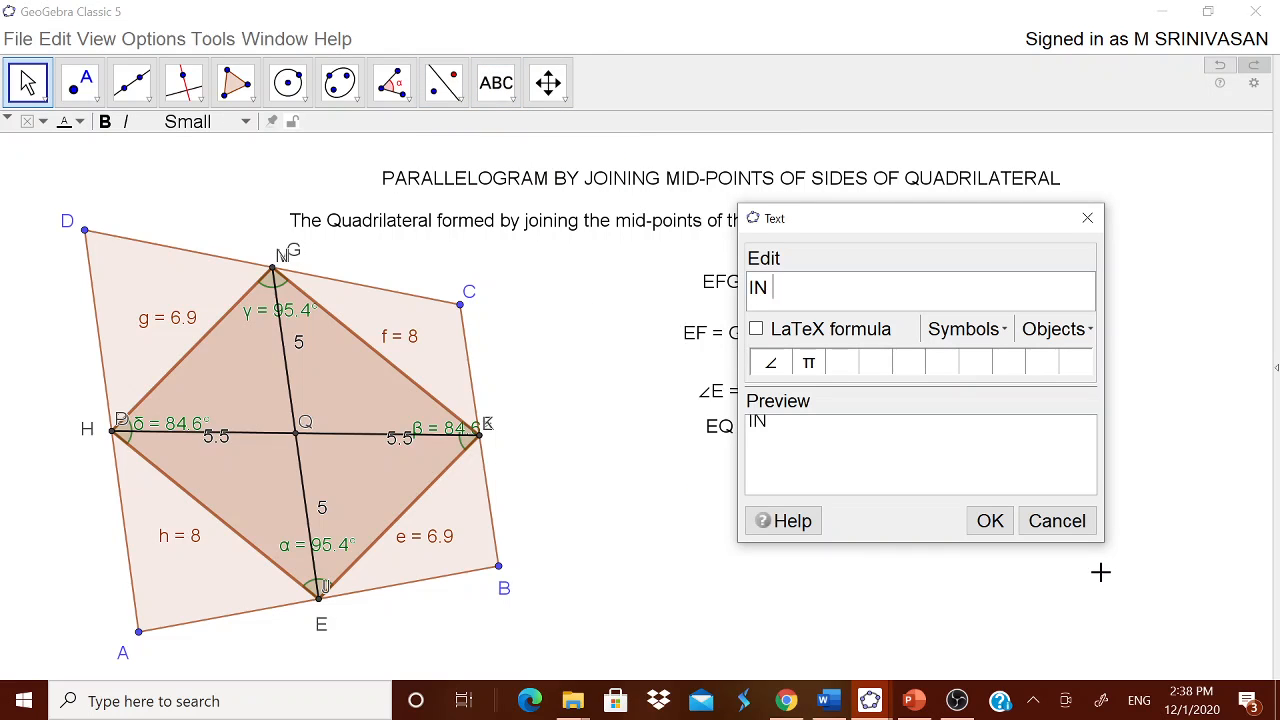
pyautogui.write(' EFGH')
pyautogui.click(988, 520)
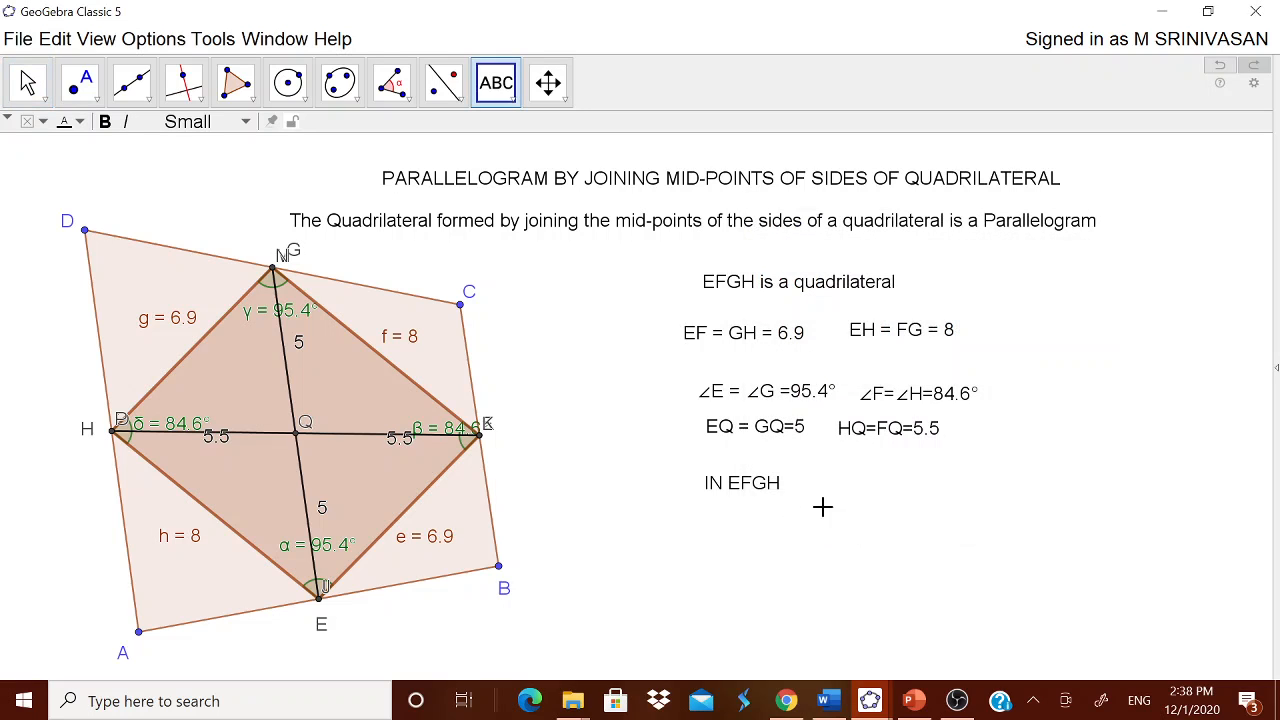
pyautogui.moveTo(775, 486); pyautogui.dragTo(848, 477)
# Step: Add the text "I) OPPOSITE SIDES ARE EQUAL IN LENGTH" to the graphics area beside the quadrilateral
pyautogui.click(503, 88)
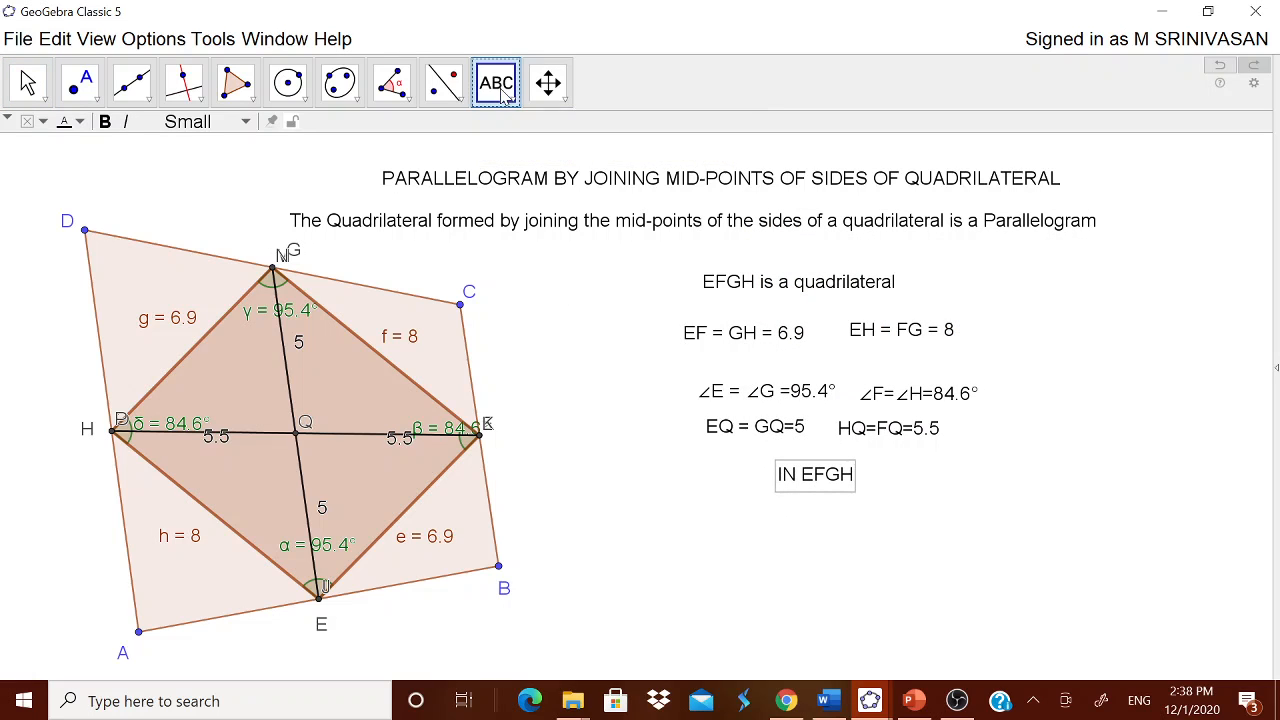
pyautogui.click(651, 494)
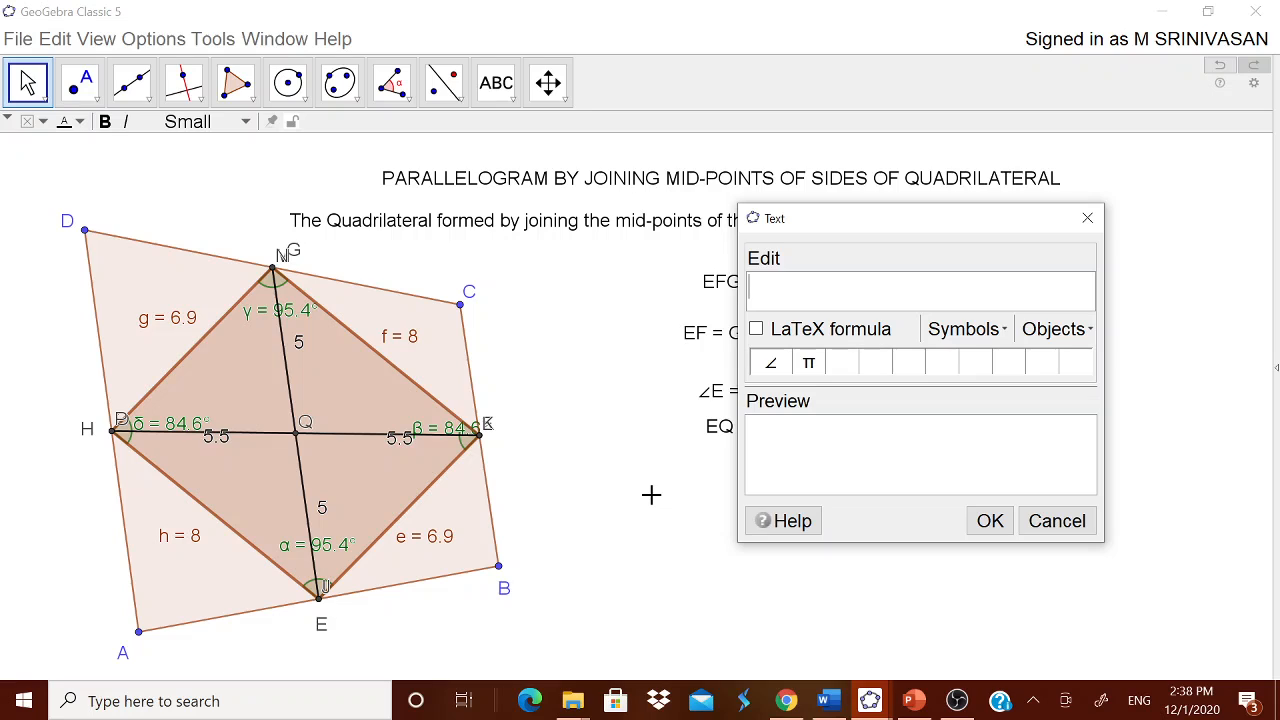
pyautogui.write('I) OPPOSIT')
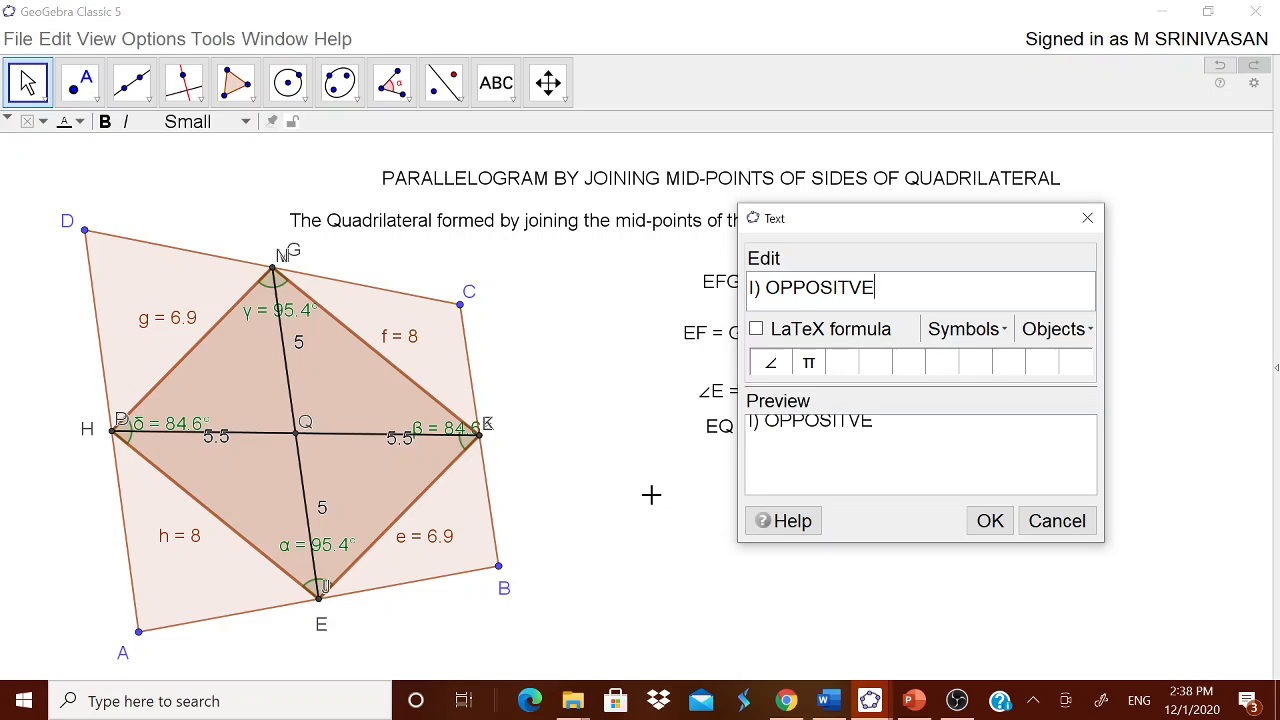
pyautogui.write('VE')
pyautogui.press('BackSpace')
pyautogui.press('BackSpace')
pyautogui.write('TE')
pyautogui.press('BackSpace')
pyautogui.press('BackSpace')
pyautogui.press('BackSpace')
pyautogui.write('E SIDES ARE ')
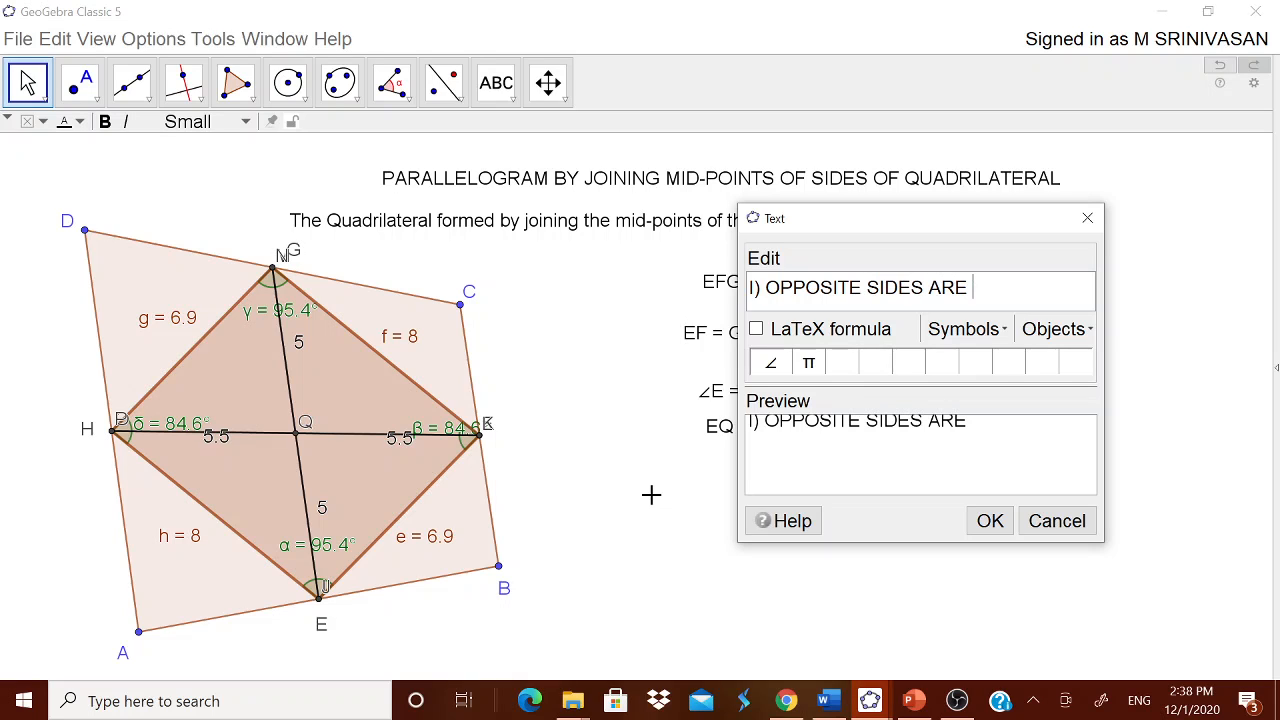
pyautogui.write('EQUAL IN LNEGH')
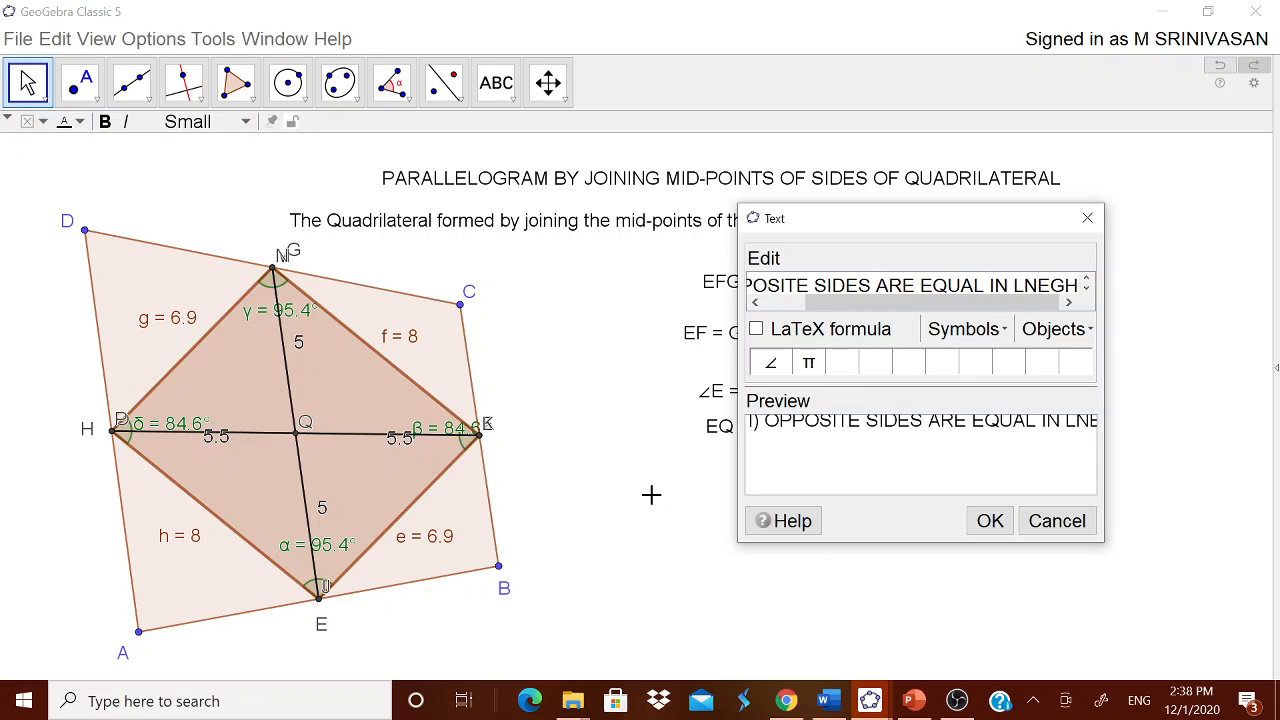
pyautogui.press('BackSpace')
pyautogui.press('BackSpace')
pyautogui.press('BackSpace')
pyautogui.press('BackSpace')
pyautogui.write('ENGH')
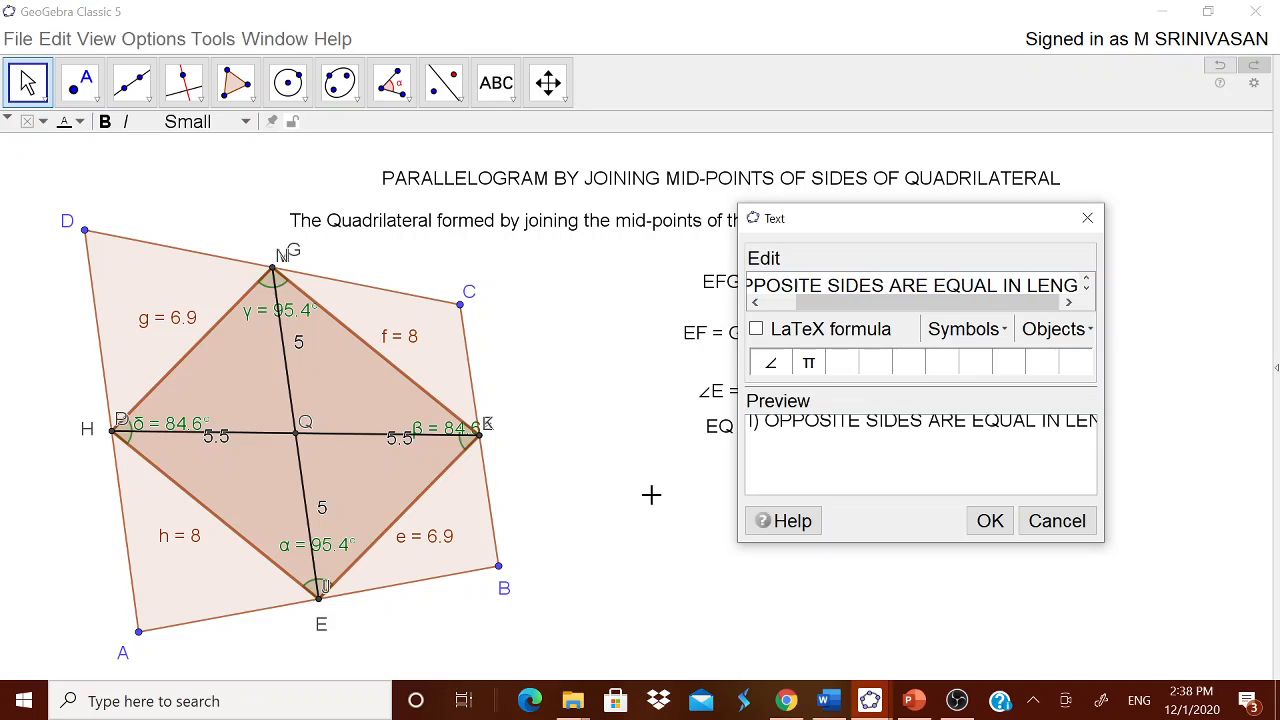
pyautogui.press('BackSpace')
pyautogui.press('BackSpace')
pyautogui.write('GTH')
pyautogui.click(990, 521)
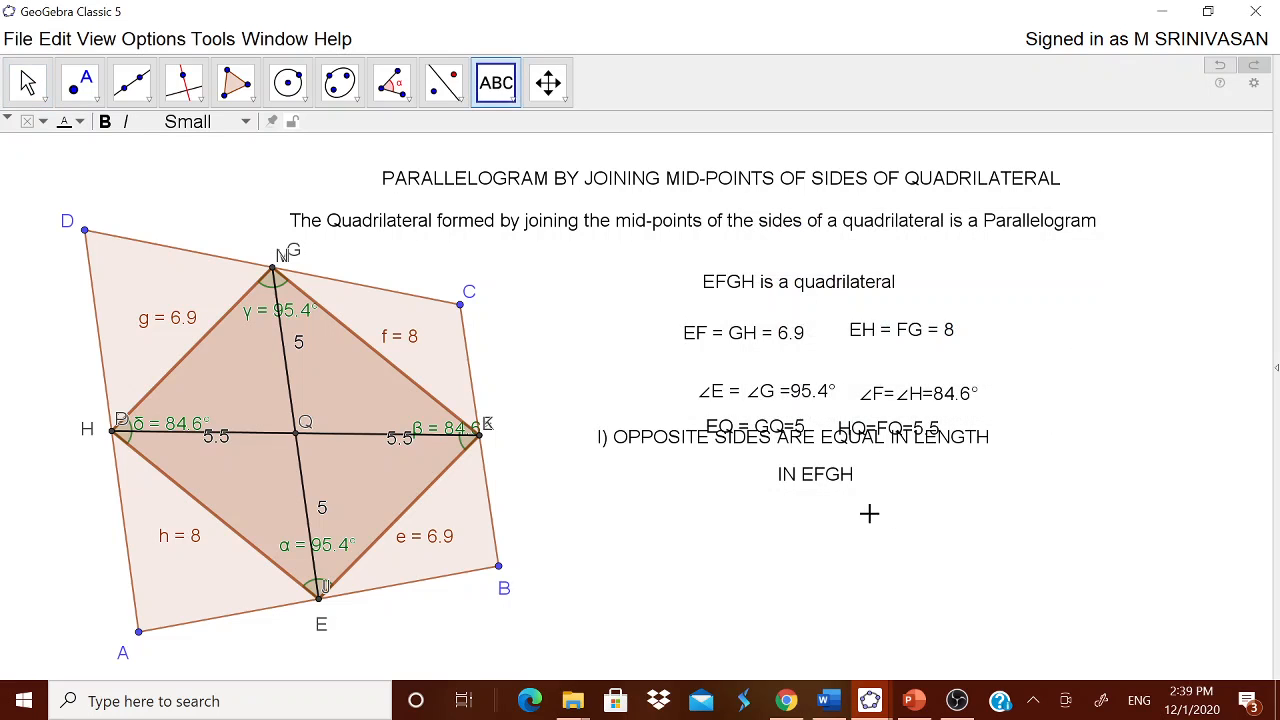
# Step: Move the opposite-sides statement below "IN EFGH" and add the text "II) THE DIAGONALS BISECT EACH OTHER" beneath it
pyautogui.moveTo(745, 528); pyautogui.dragTo(781, 533)
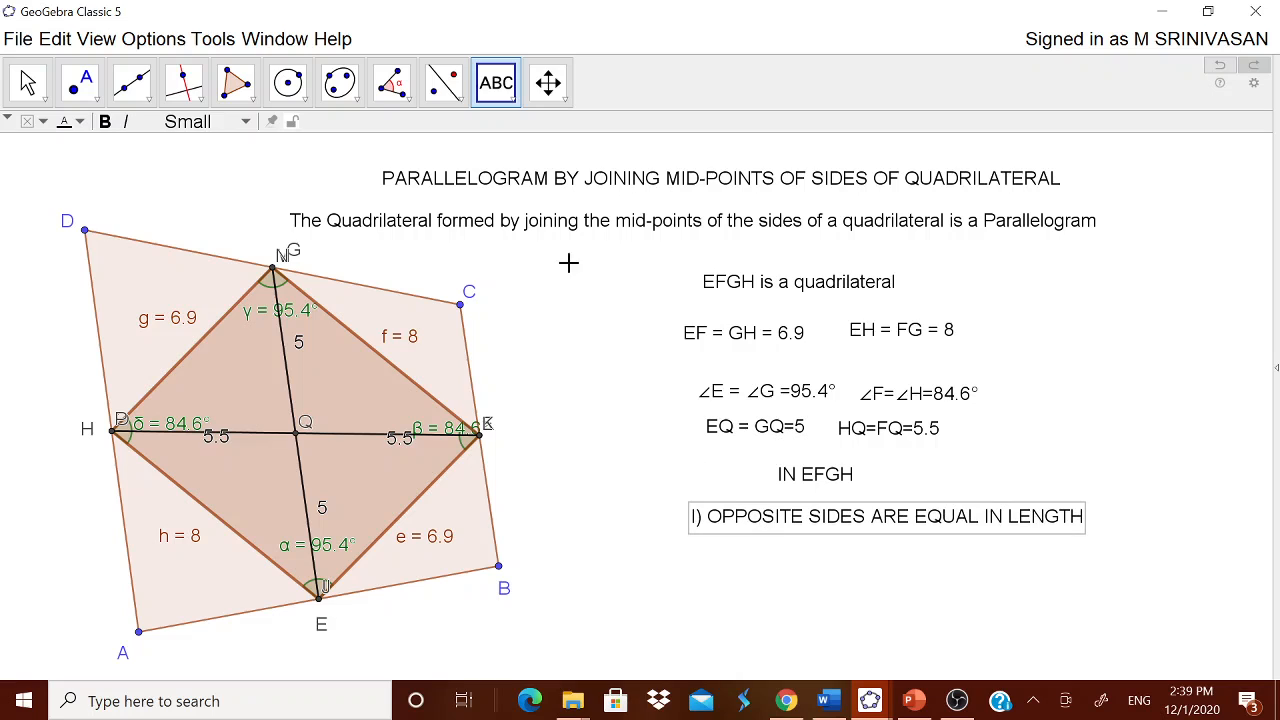
pyautogui.click(591, 592)
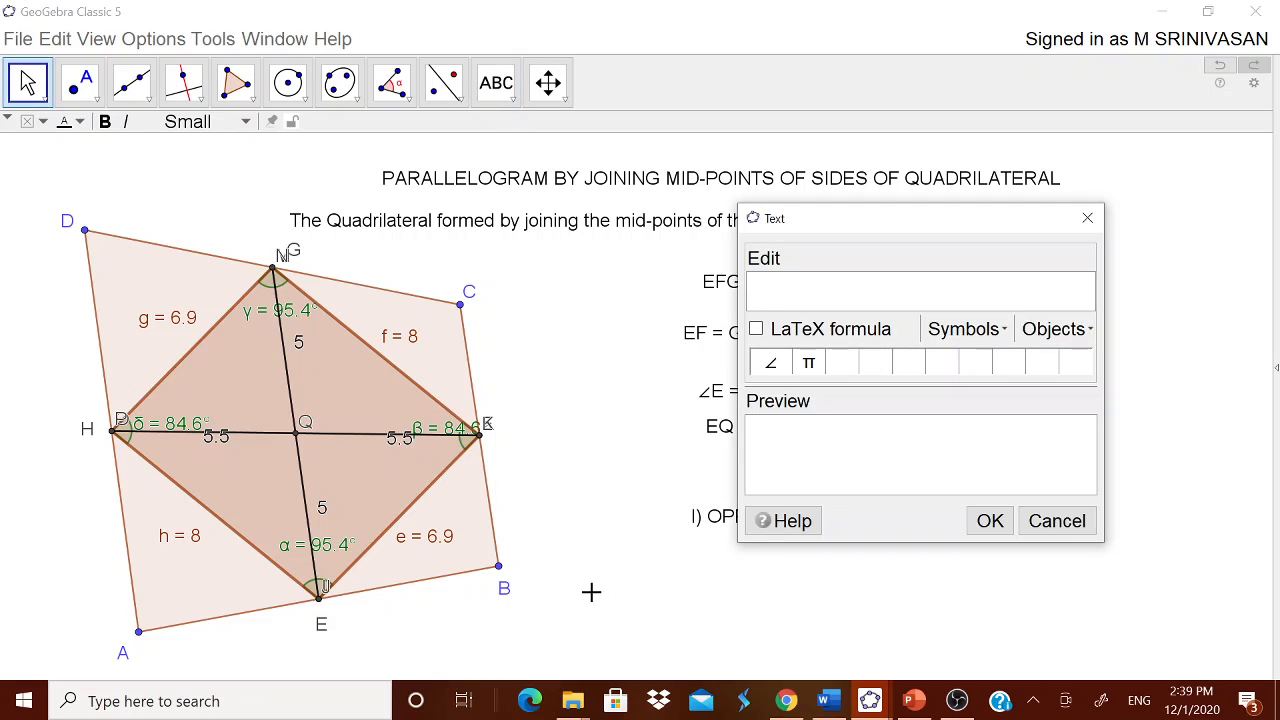
pyautogui.write('II) GTHE DI')
pyautogui.press('BackSpace')
pyautogui.press('BackSpace')
pyautogui.press('BackSpace')
pyautogui.press('BackSpace')
pyautogui.press('BackSpace')
pyautogui.press('BackSpace')
pyautogui.press('BackSpace')
pyautogui.press('BackSpace')
pyautogui.write('THE DIA')
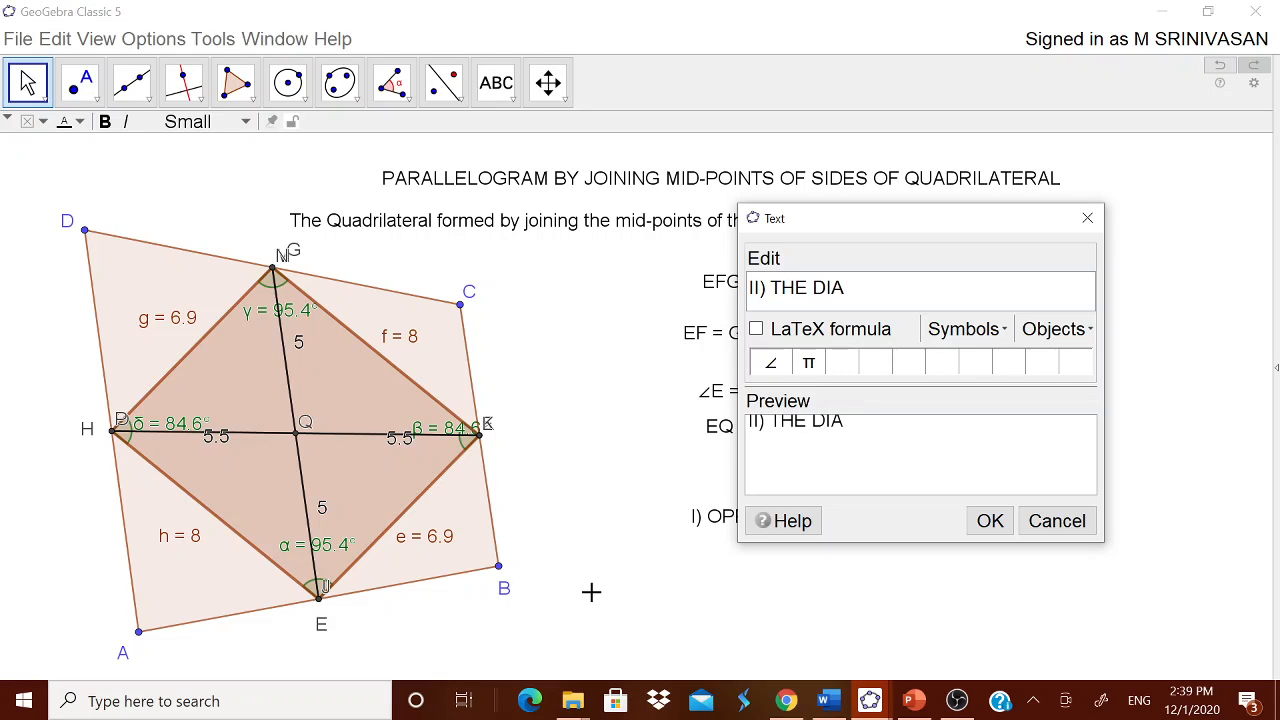
pyautogui.write('GOANNALS ')
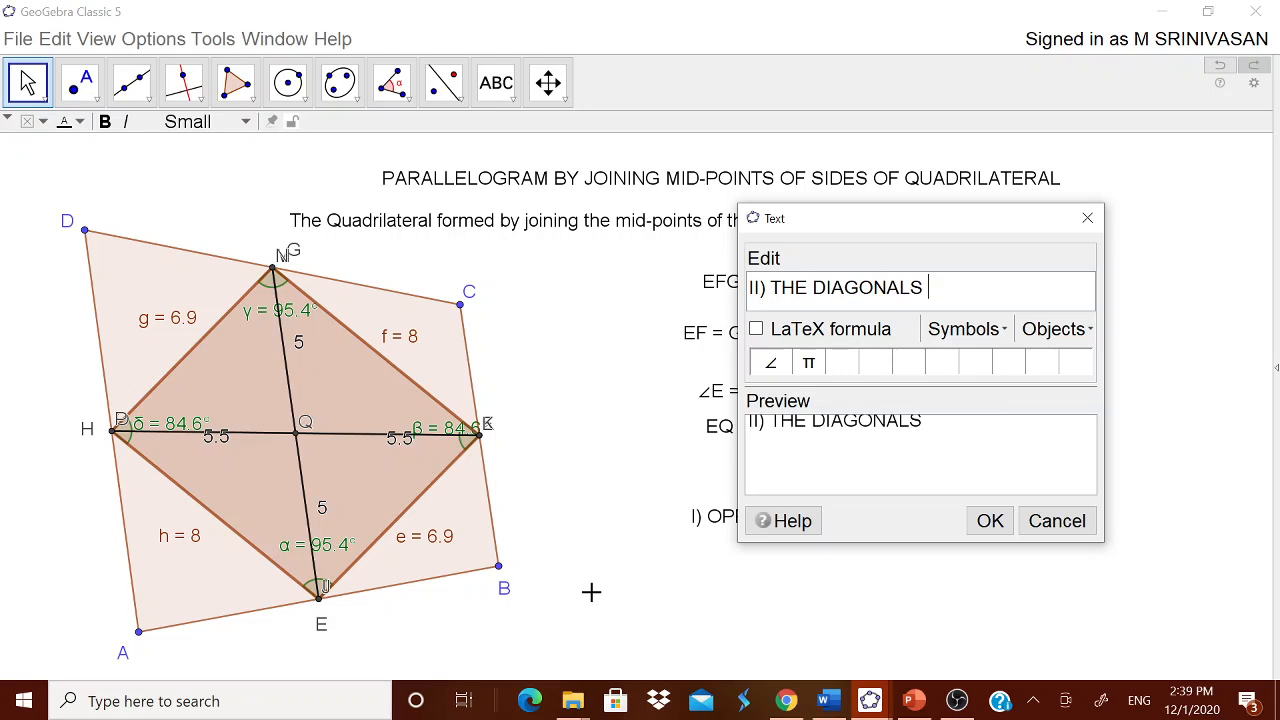
pyautogui.write('BISECT EACH OTHER')
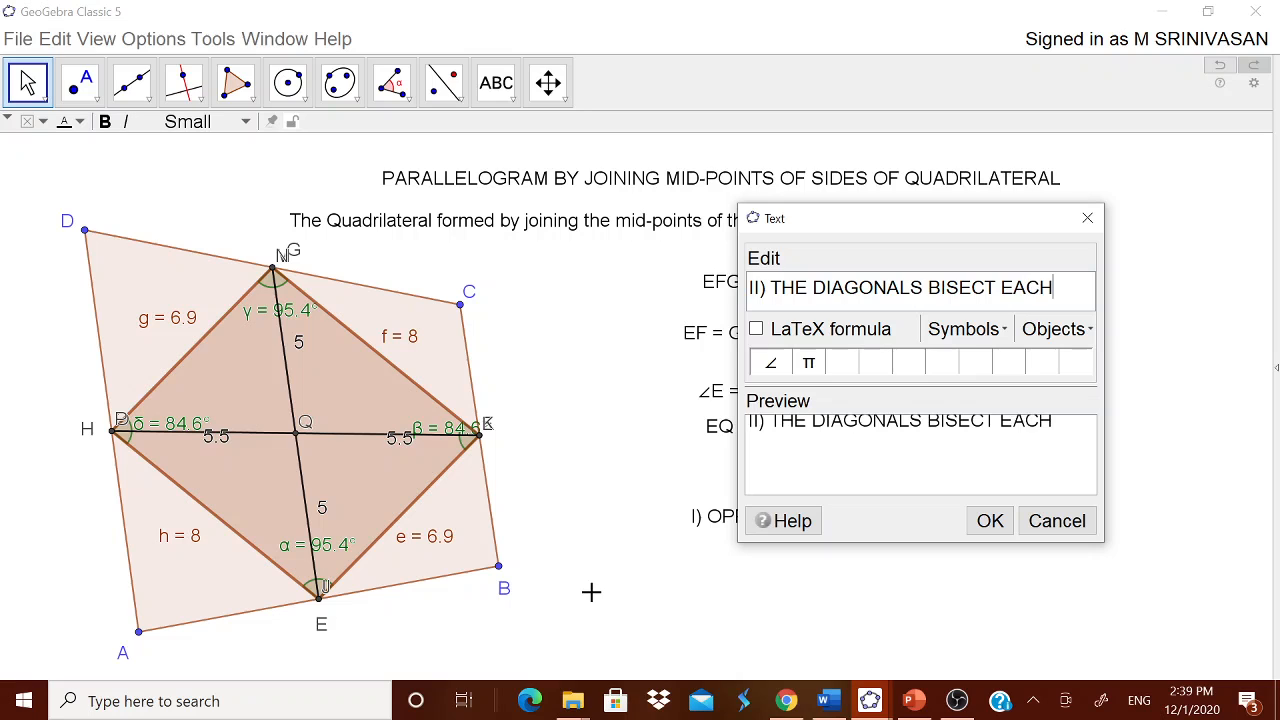
pyautogui.click(990, 521)
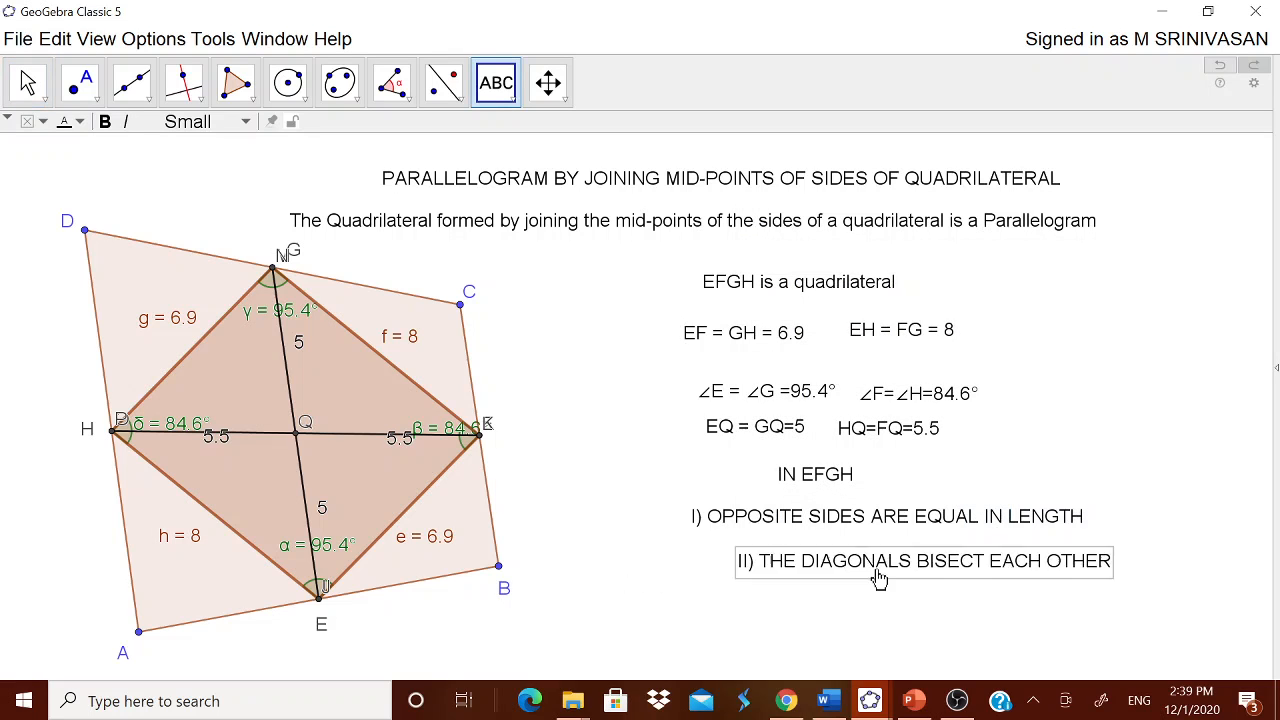